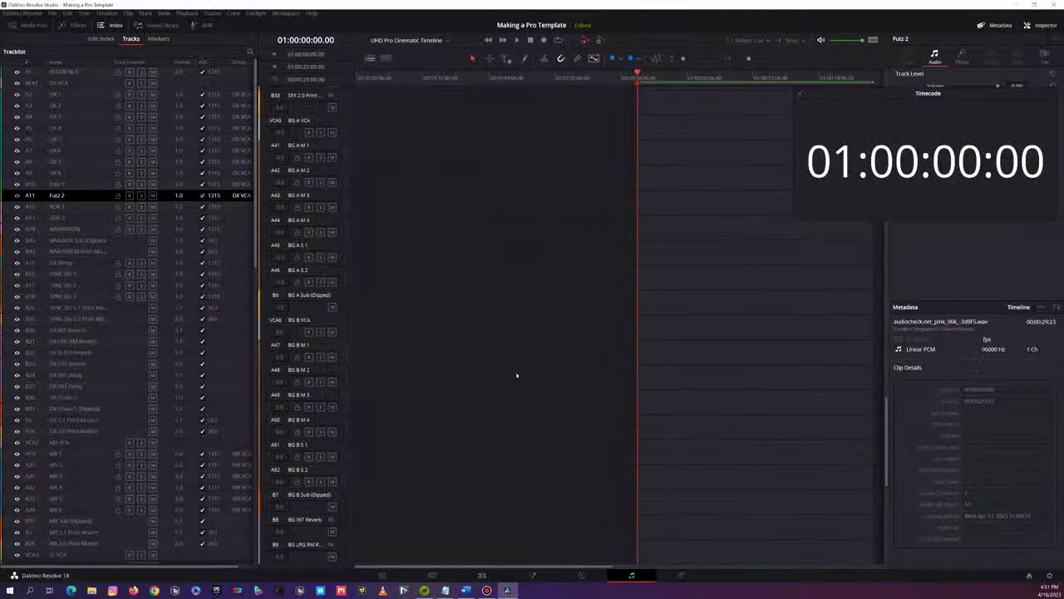
# Hide the track index and bring the first tracks, starting at REFERENCE, into view in the timeline.
pyautogui.scroll(5, 411, 334)
pyautogui.scroll(6, 411, 334)
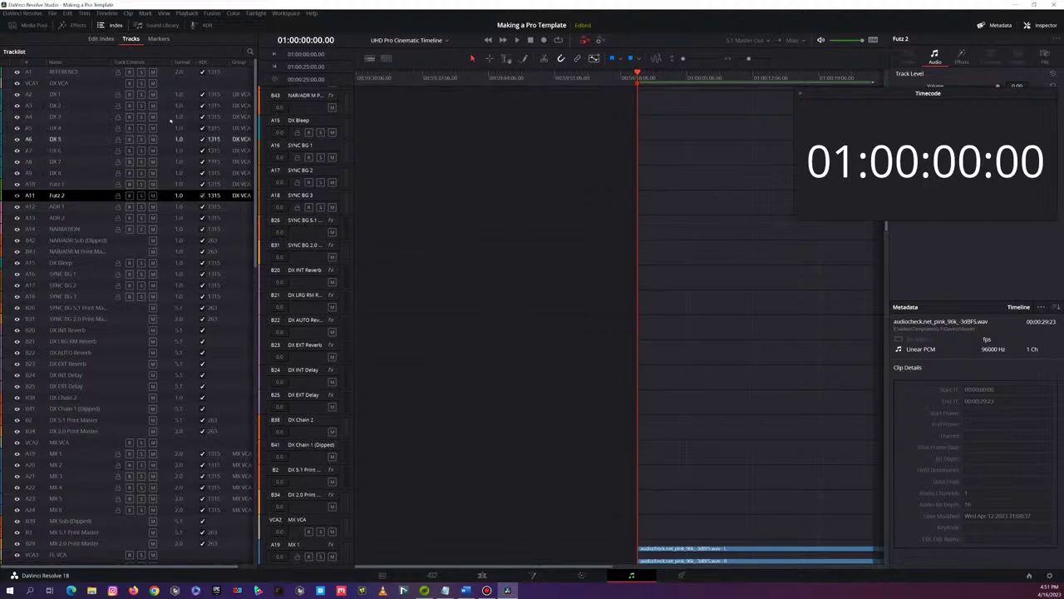
pyautogui.click(109, 25)
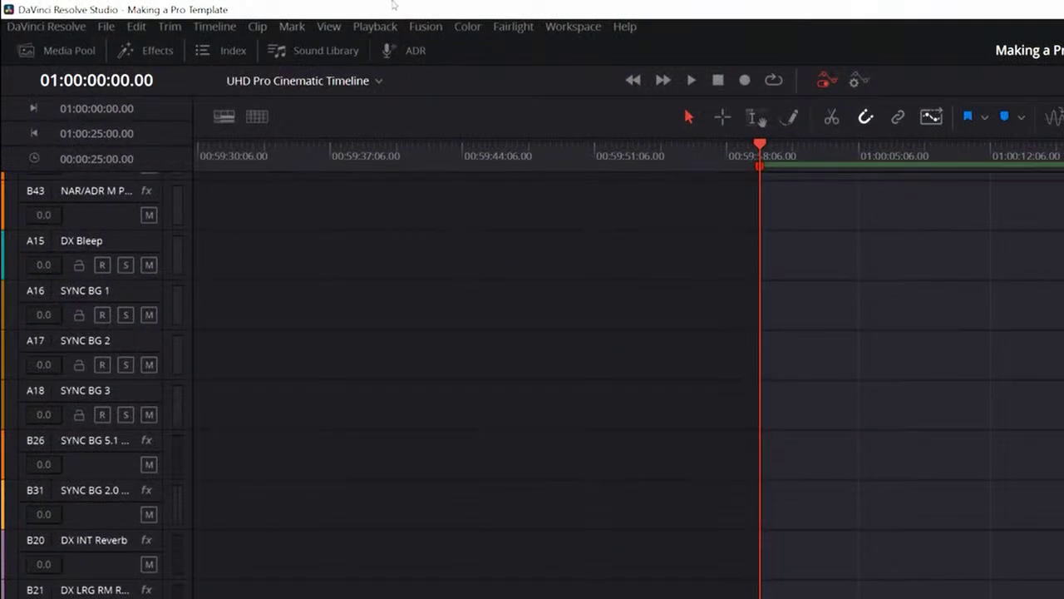
pyautogui.click(219, 51)
pyautogui.click(220, 51)
pyautogui.scroll(10, 387, 489)
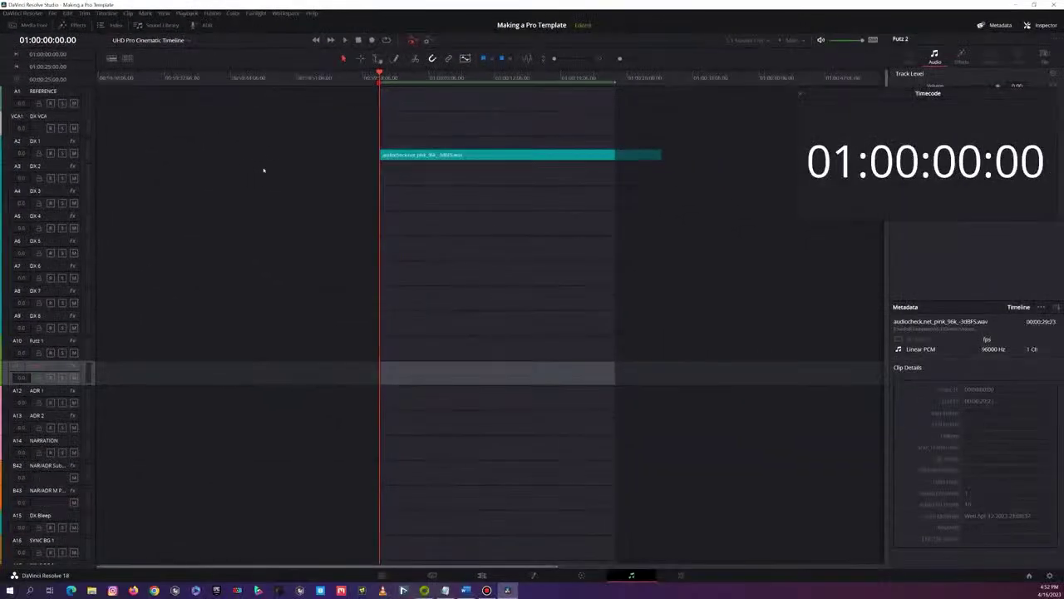
# Move the playhead to the timeline start at 00:59:30:00.00 and return it to the start of the DX 1 clip.
pyautogui.moveTo(237, 77); pyautogui.dragTo(201, 75)
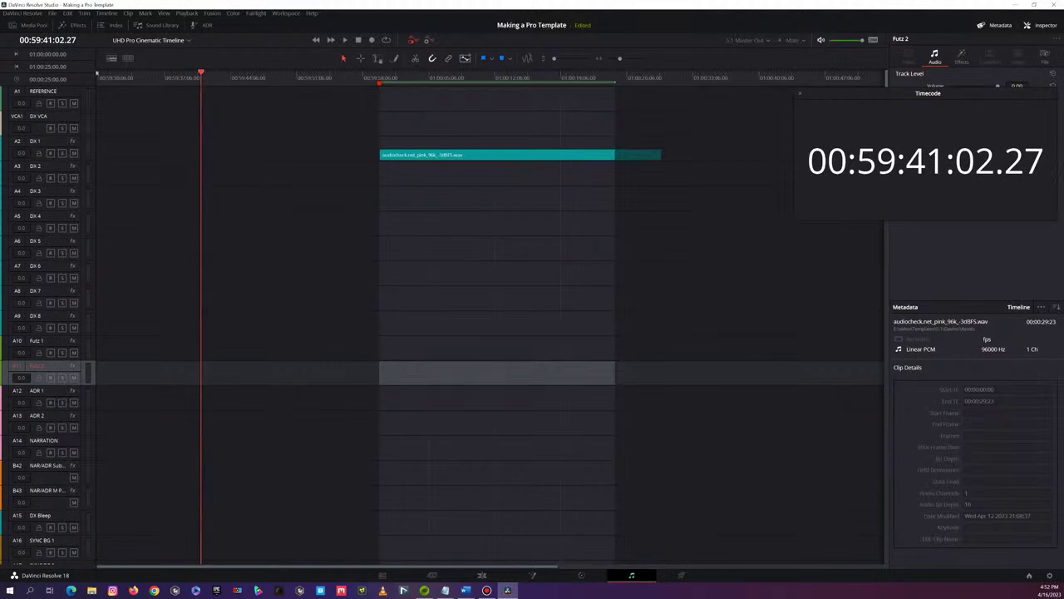
pyautogui.moveTo(107, 76); pyautogui.dragTo(97, 74)
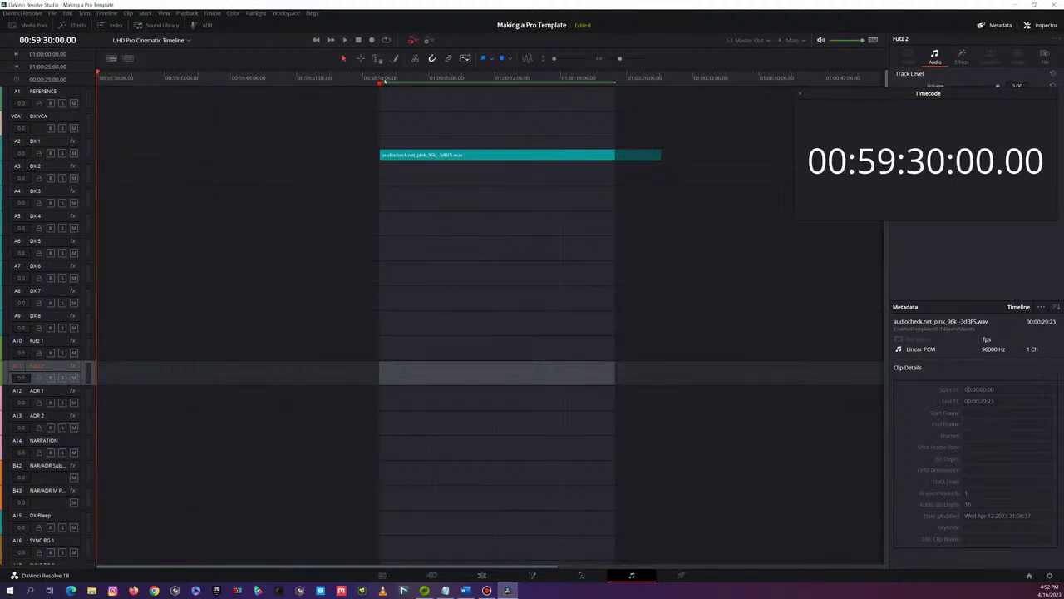
pyautogui.moveTo(381, 79); pyautogui.dragTo(384, 76)
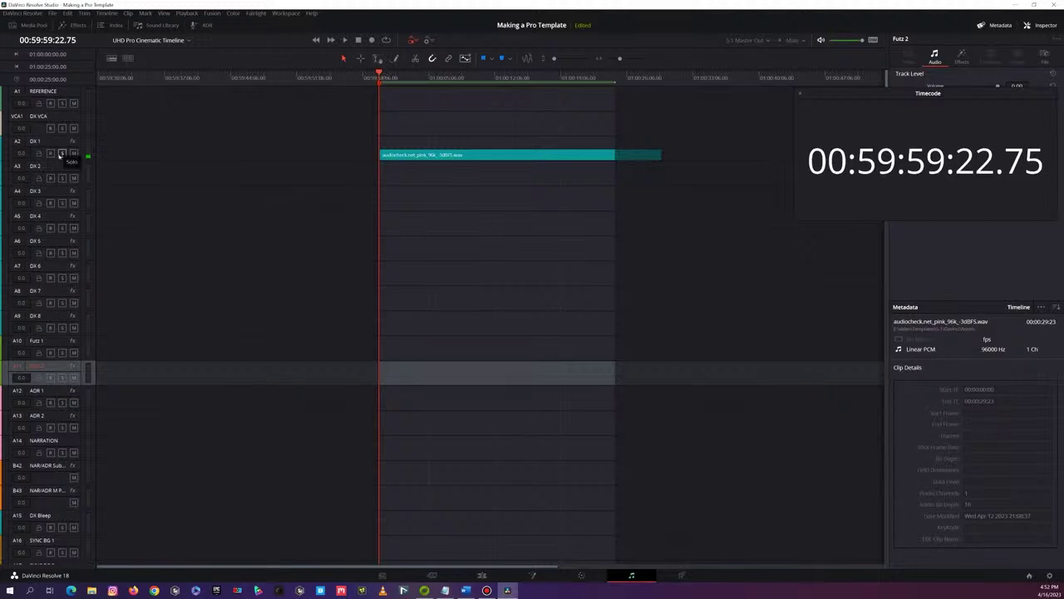
# Mute the DX 1 track and save the project.
pyautogui.click(74, 153)
pyautogui.hotkey('ctrl', 's')
pyautogui.press('Right')
pyautogui.press('Right')
pyautogui.press('Right')
pyautogui.press('Left')
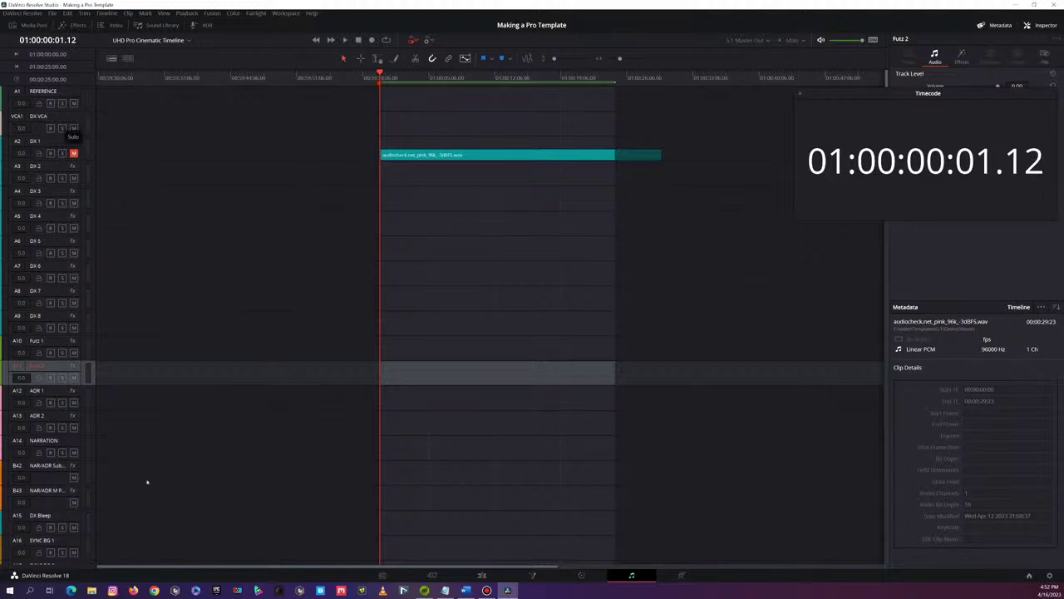
# Mute the 5.1 Master Out bus and both 2.0 Master buses, and toggle playback.
pyautogui.scroll(-5, 150, 479)
pyautogui.scroll(-5, 156, 475)
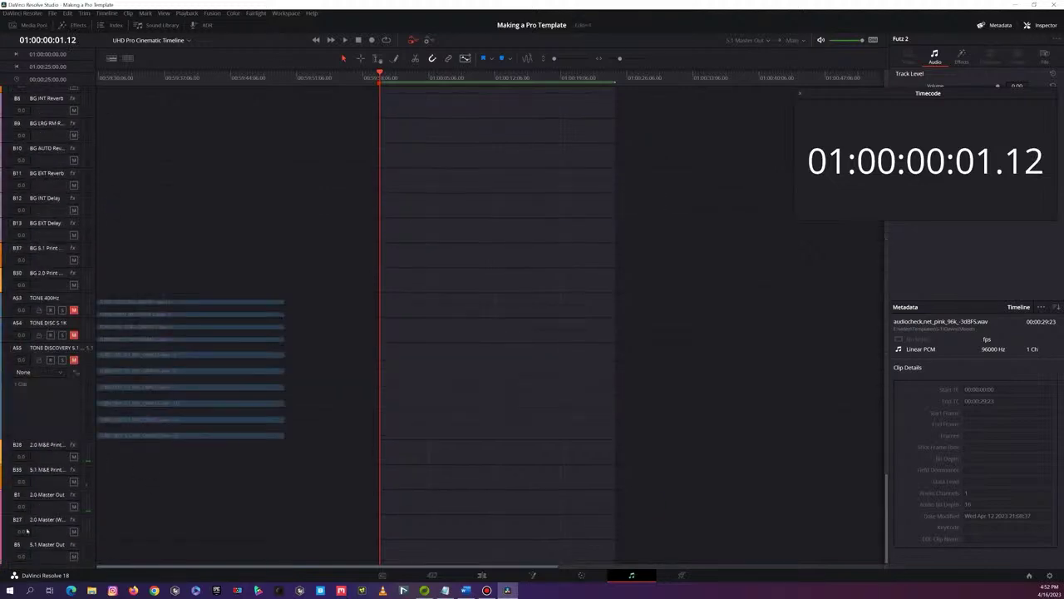
pyautogui.click(74, 557)
pyautogui.click(74, 531)
pyautogui.click(74, 505)
pyautogui.press('space')
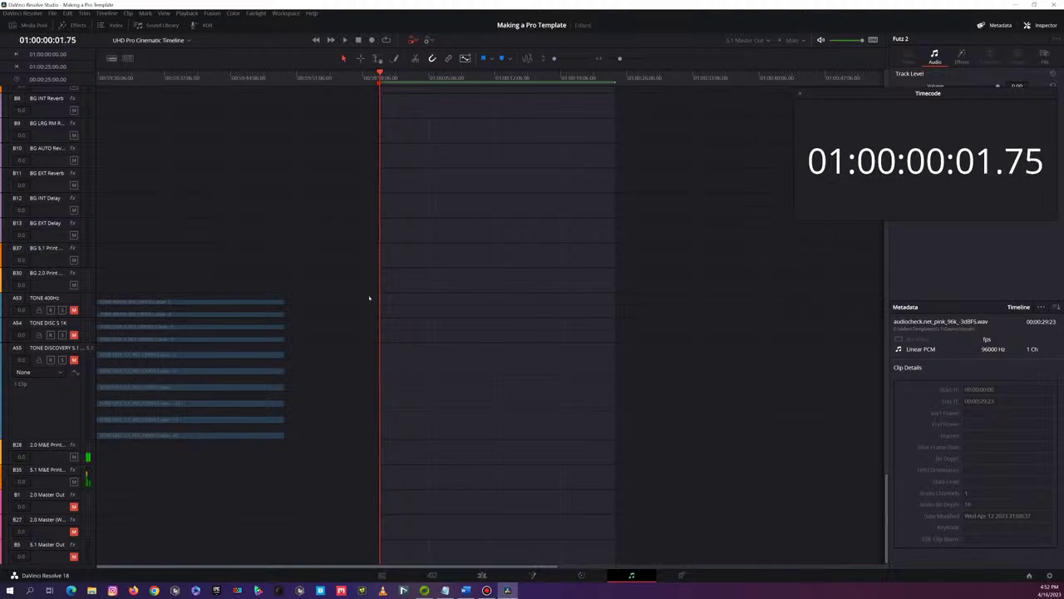
# Switch to the Edit page and increase the height of audio track A2 so its header shows the track name.
pyautogui.scroll(10, 281, 219)
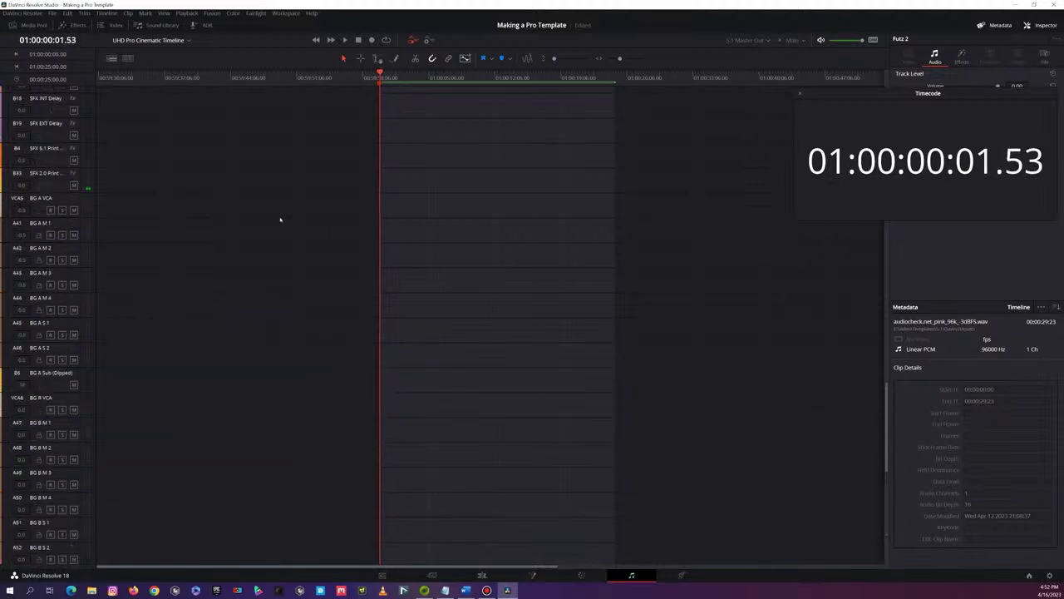
pyautogui.scroll(15, 280, 220)
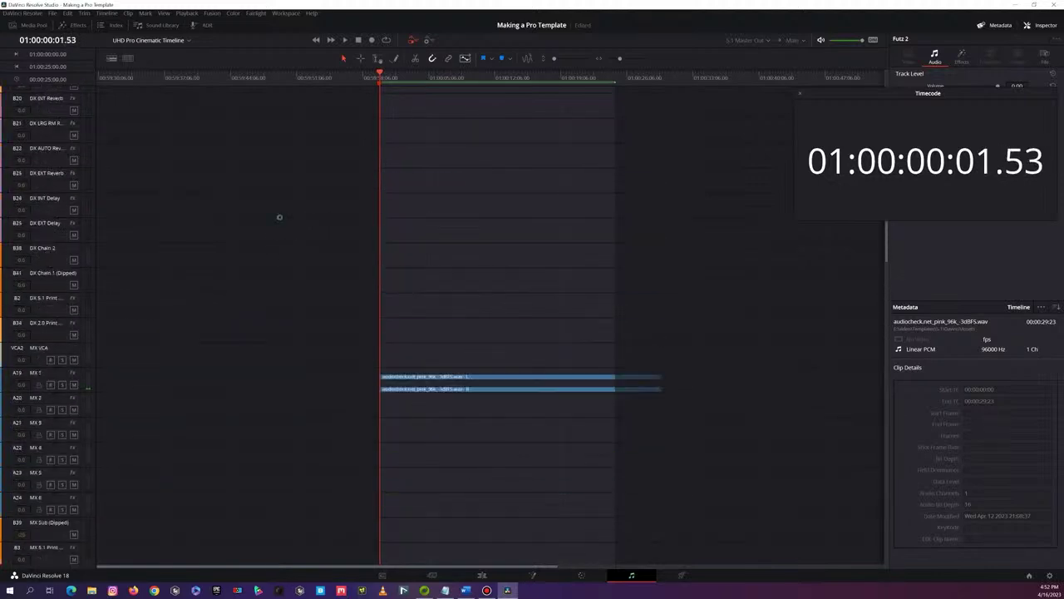
pyautogui.scroll(5, 280, 220)
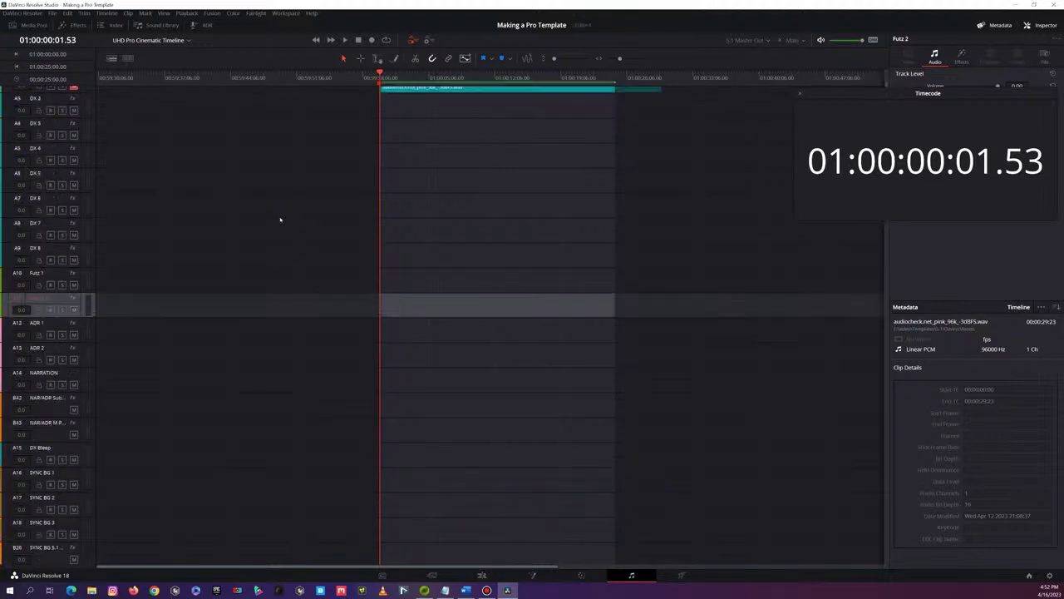
pyautogui.scroll(3, 280, 219)
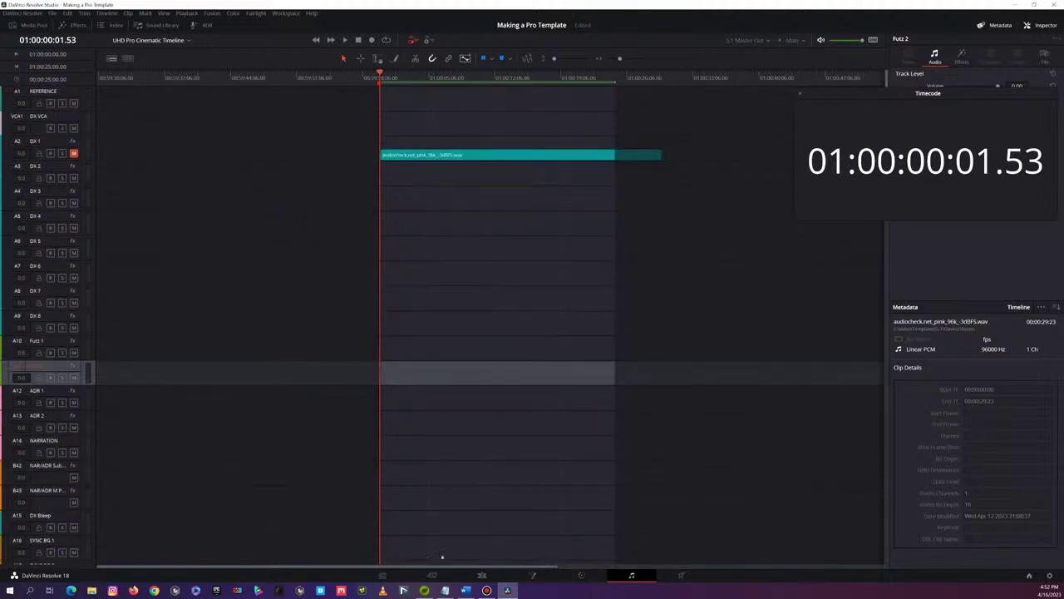
pyautogui.click(481, 575)
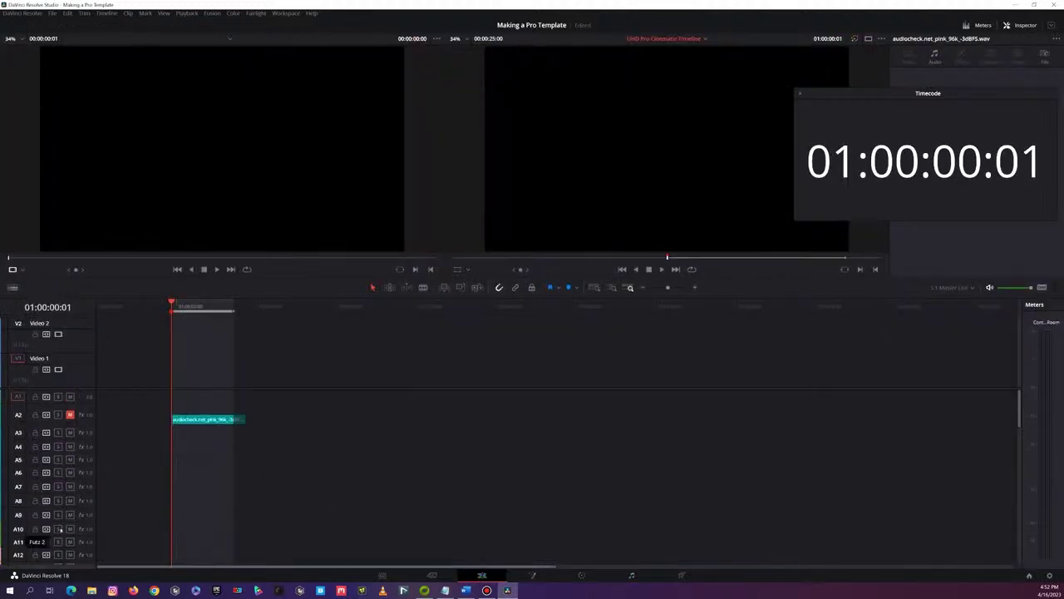
pyautogui.moveTo(94, 422)
pyautogui.mouseDown()
pyautogui.moveTo(135, 429)
pyautogui.moveTo(124, 418)
pyautogui.moveTo(118, 489)
pyautogui.moveTo(103, 427)
pyautogui.mouseUp()
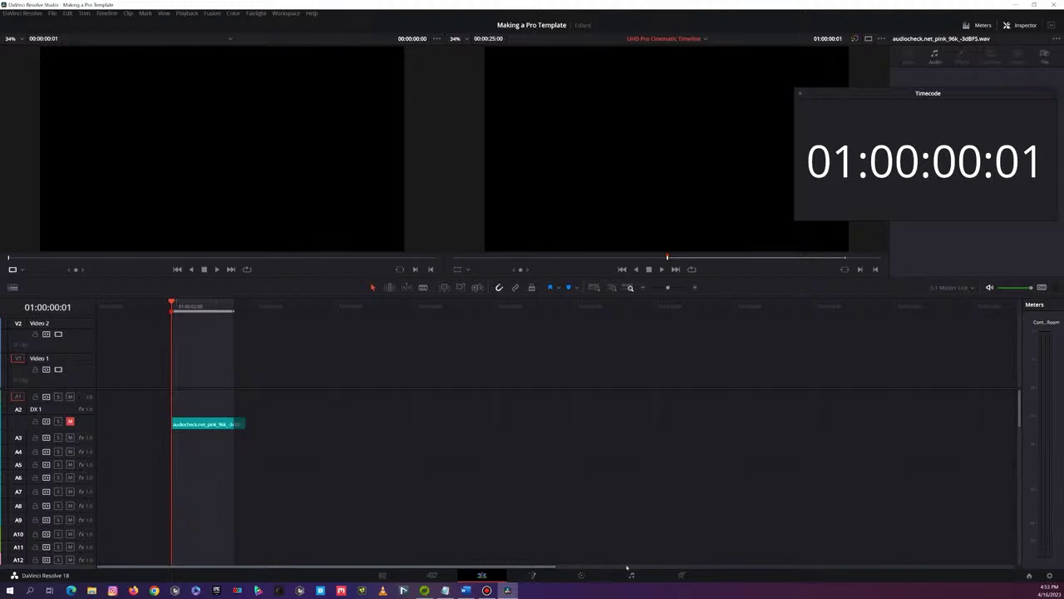
# Return to the Fairlight page and show the track index.
pyautogui.click(631, 575)
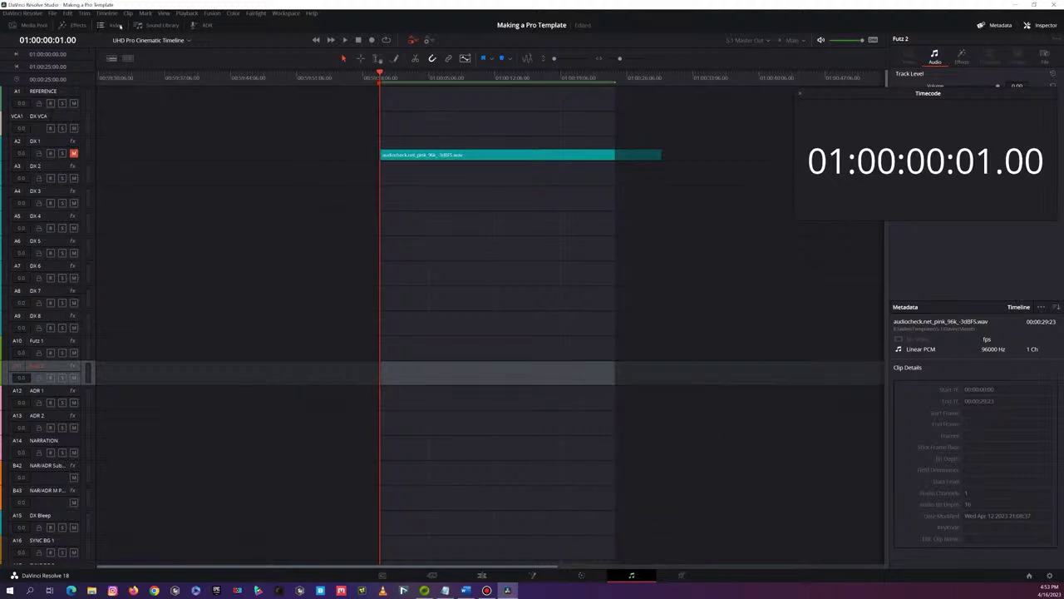
pyautogui.click(119, 25)
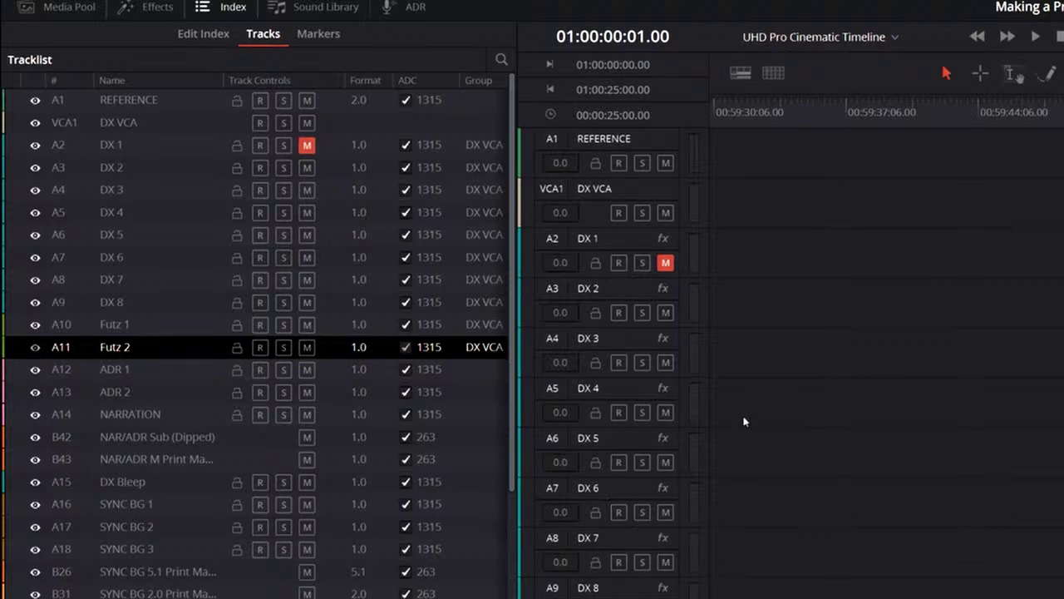
# Change the DX 1 track type to Dolby Atmos 7.1.2 and enlarge the track's height.
pyautogui.click(628, 242)
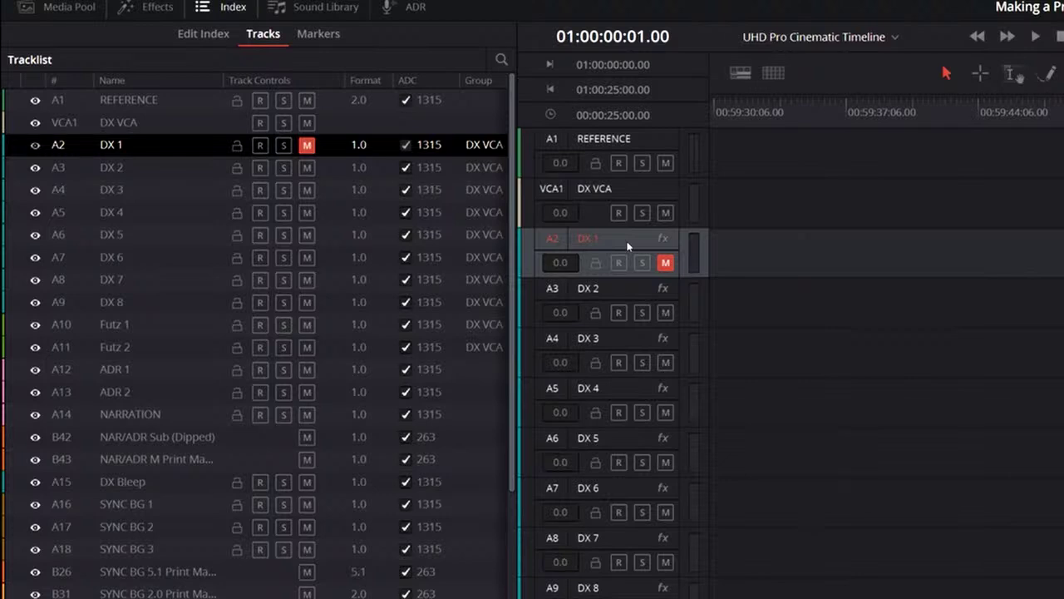
pyautogui.rightClick(628, 245)
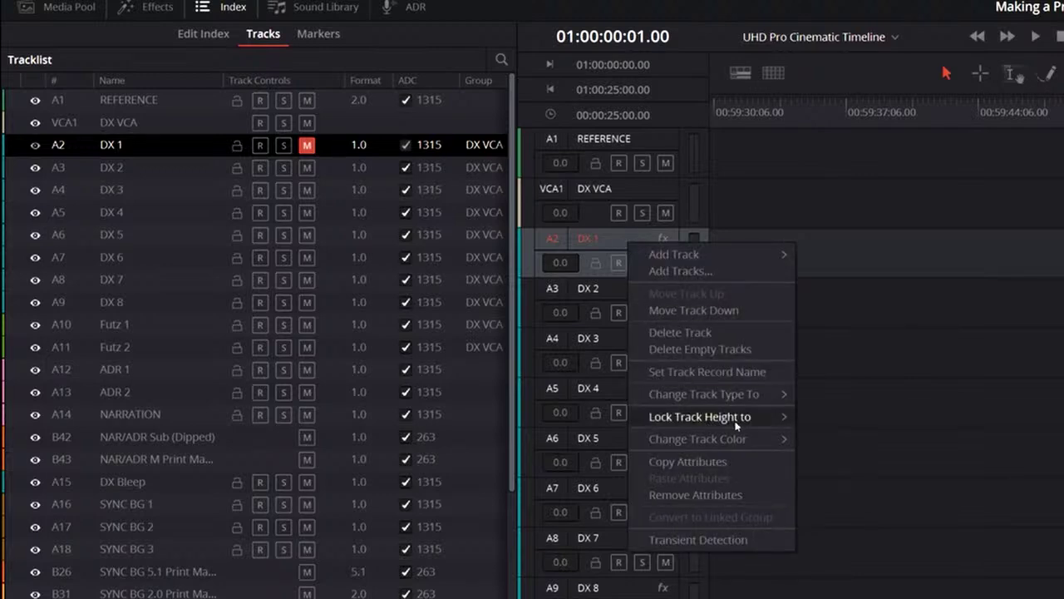
pyautogui.moveTo(744, 402)
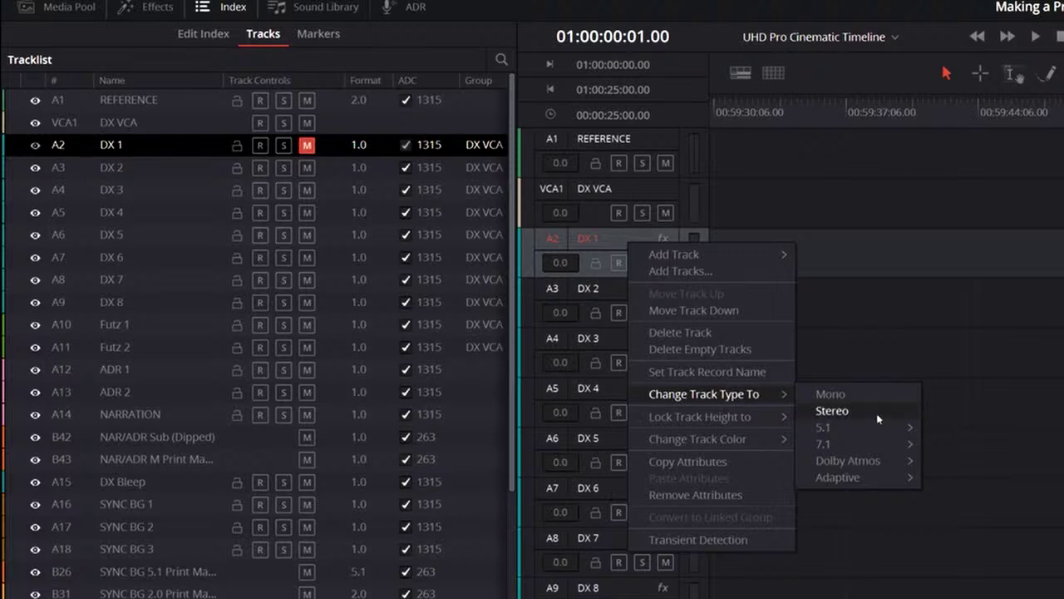
pyautogui.moveTo(876, 426)
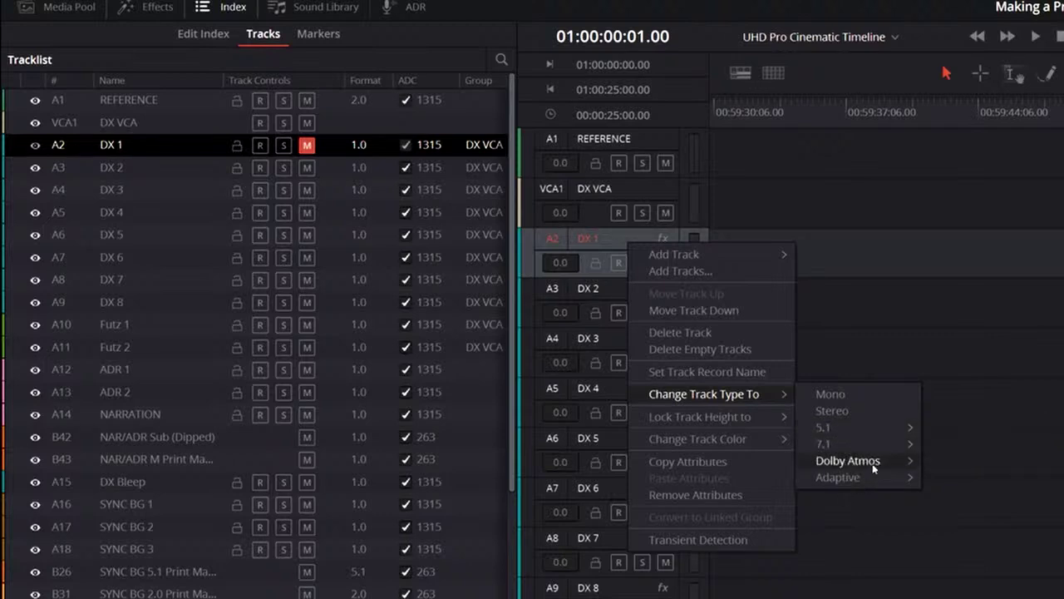
pyautogui.moveTo(874, 469)
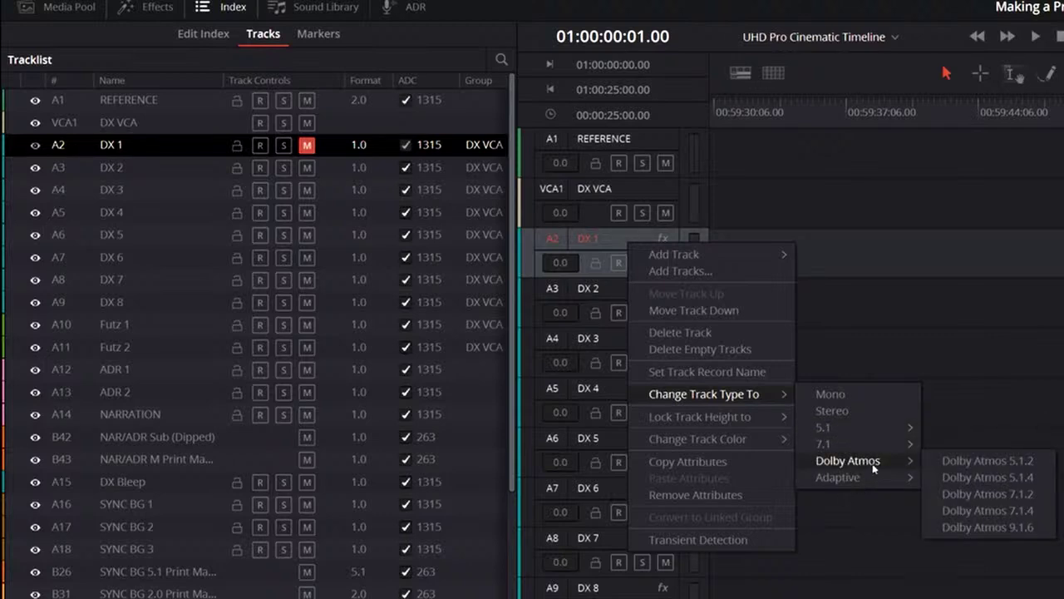
pyautogui.click(1002, 497)
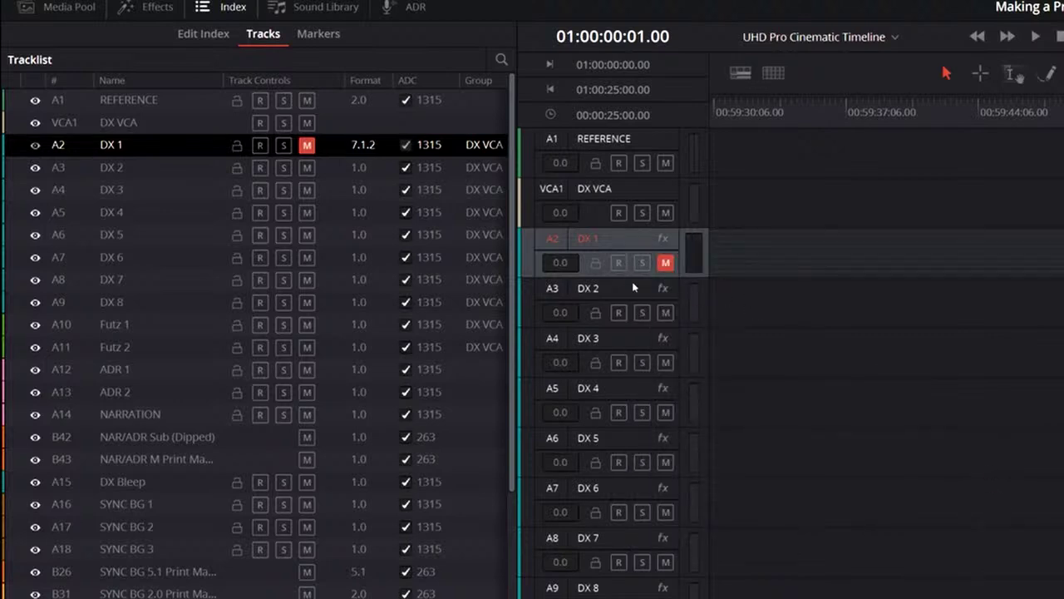
pyautogui.moveTo(635, 278); pyautogui.dragTo(697, 563)
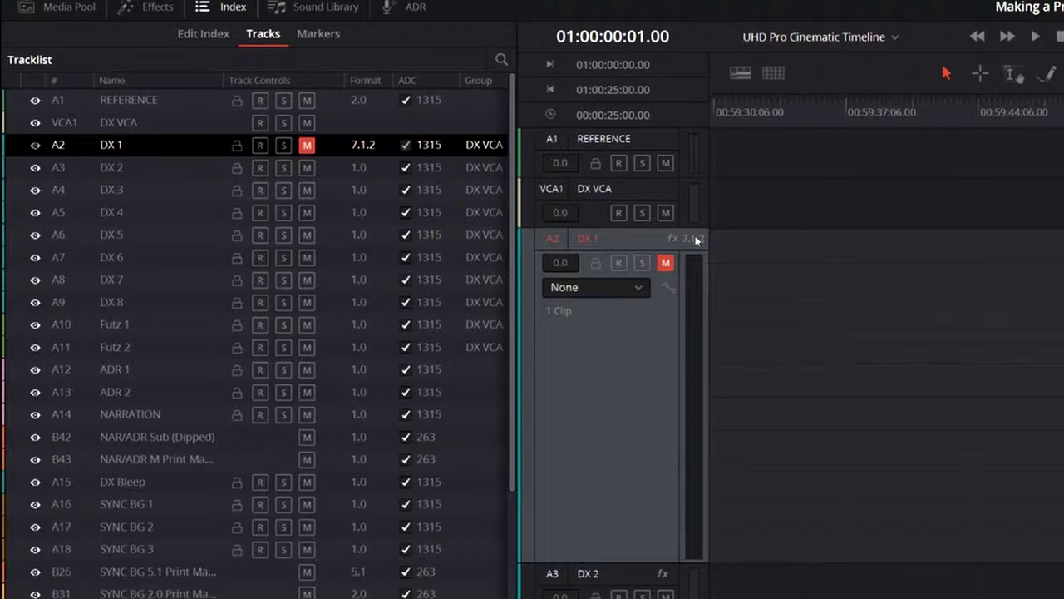
# Change the DX 1 track type back to Mono and reduce the heights of the DX 1 and DX 2 tracks.
pyautogui.rightClick(696, 240)
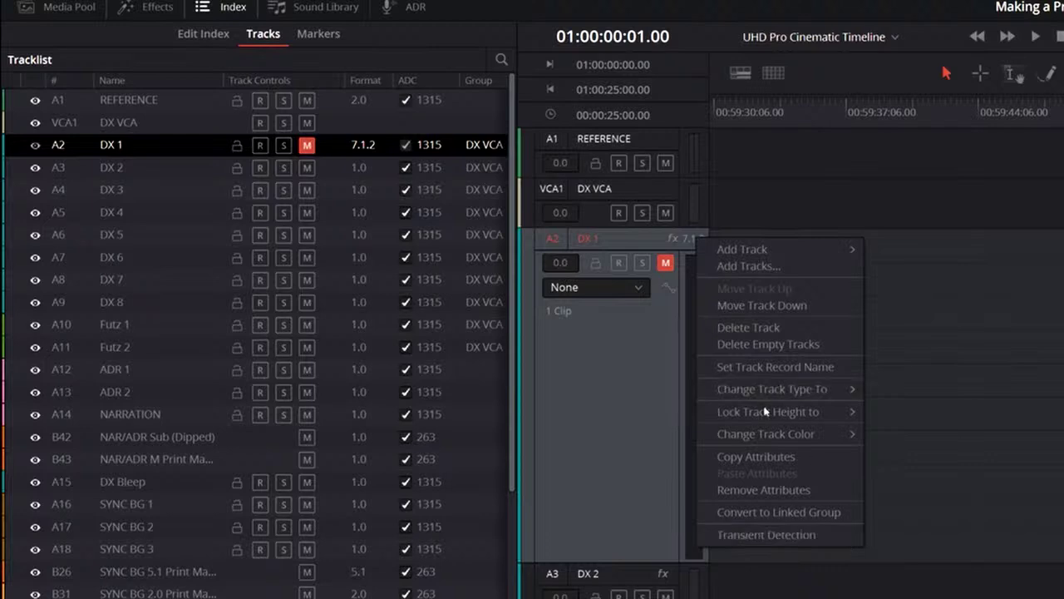
pyautogui.moveTo(777, 389)
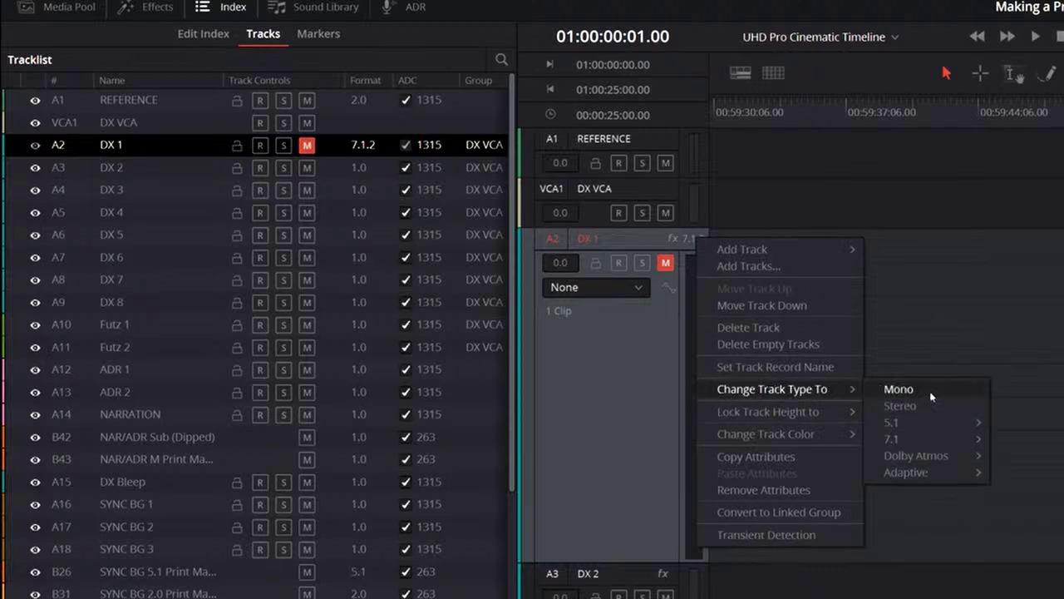
pyautogui.click(931, 396)
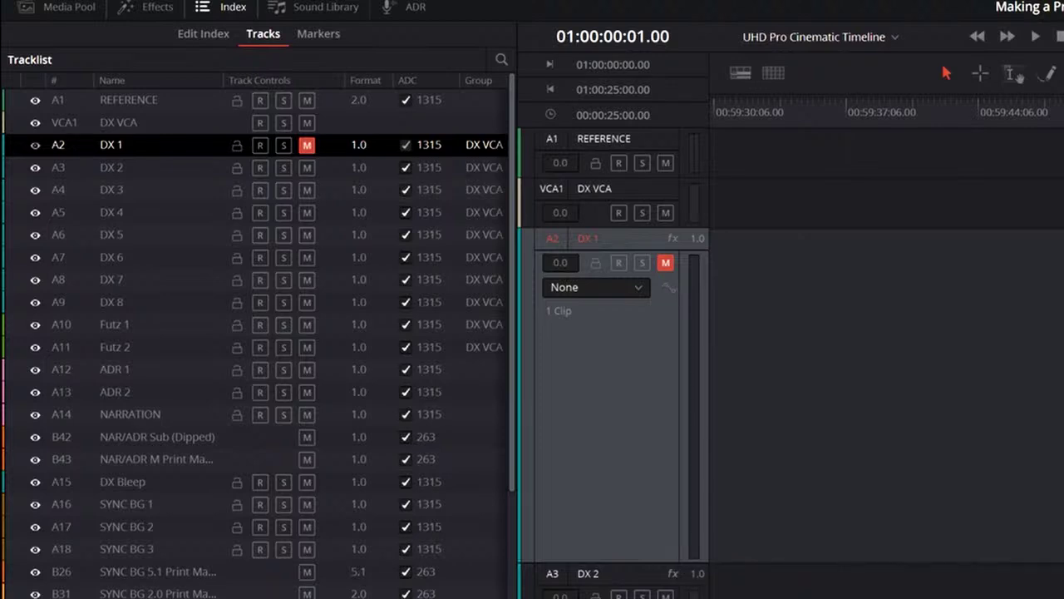
pyautogui.moveTo(656, 563); pyautogui.dragTo(680, 278)
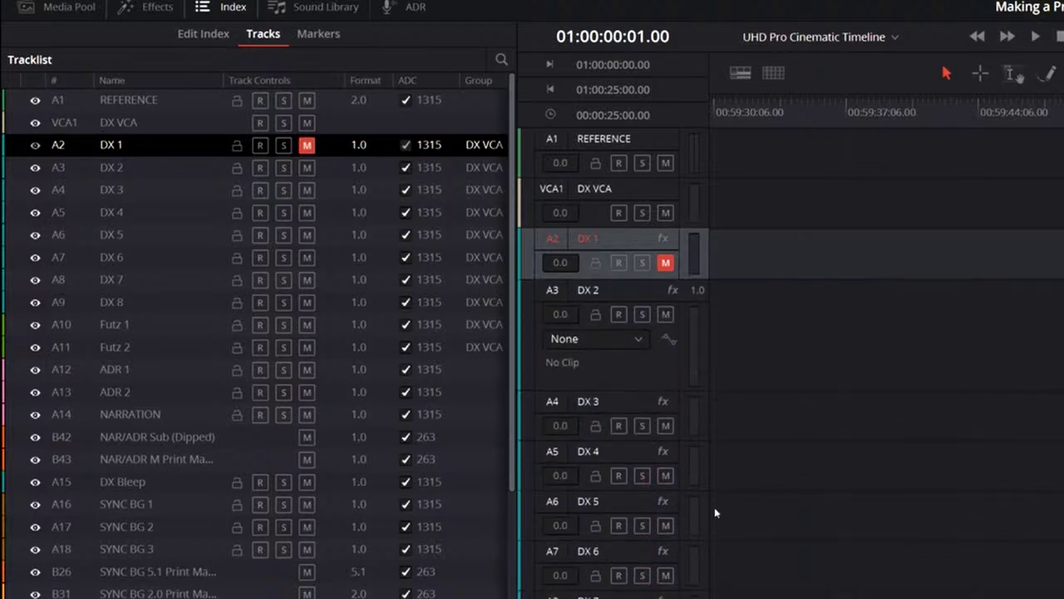
pyautogui.moveTo(652, 389); pyautogui.dragTo(653, 361)
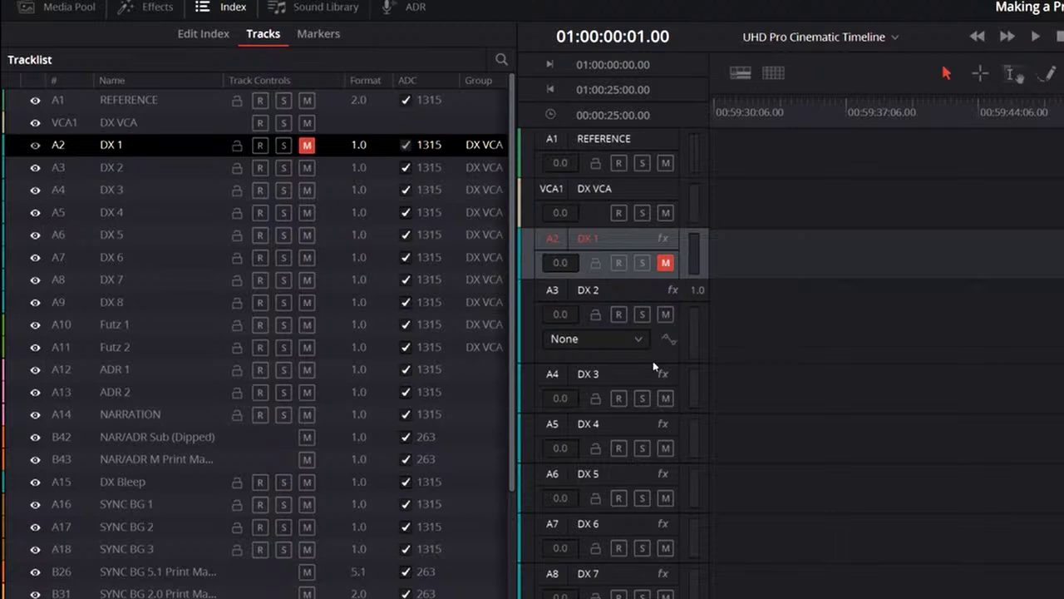
# Select the DX INT Reverb bus, enlarge its track height and check which track options it offers.
pyautogui.click(187, 461)
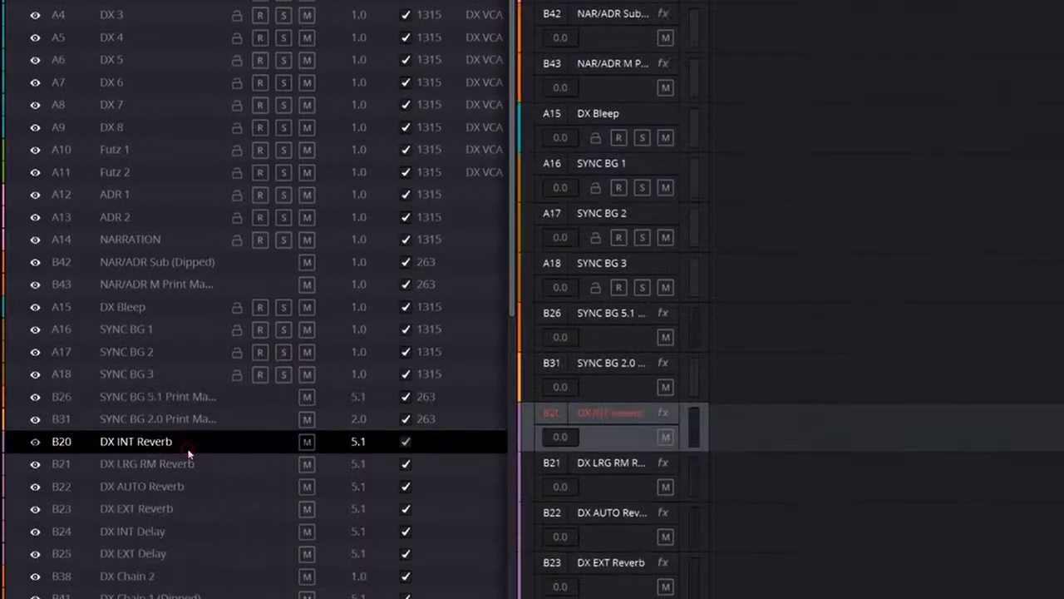
pyautogui.moveTo(640, 153); pyautogui.dragTo(672, 360)
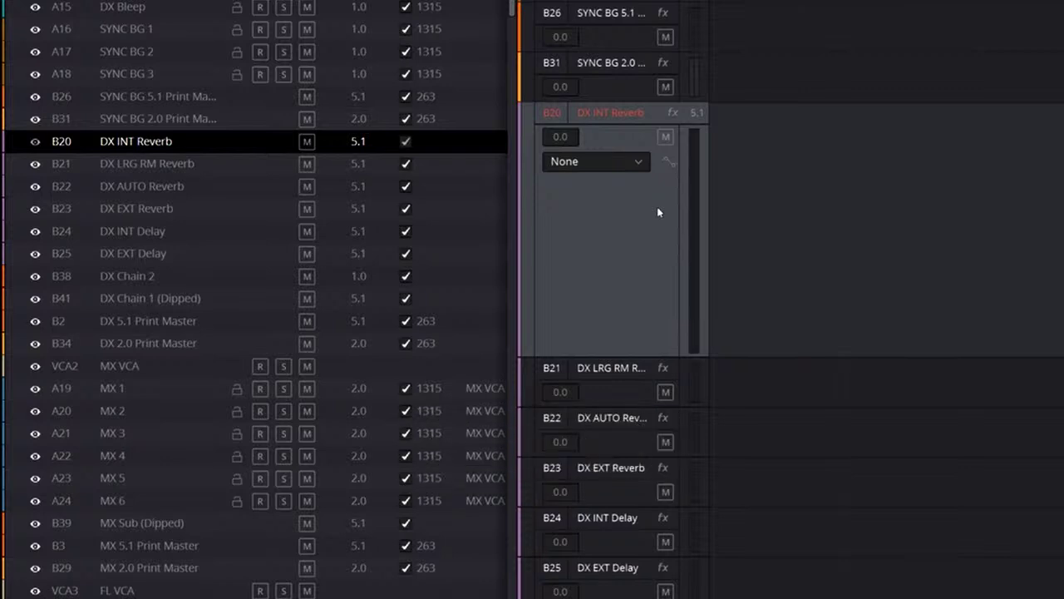
pyautogui.rightClick(644, 119)
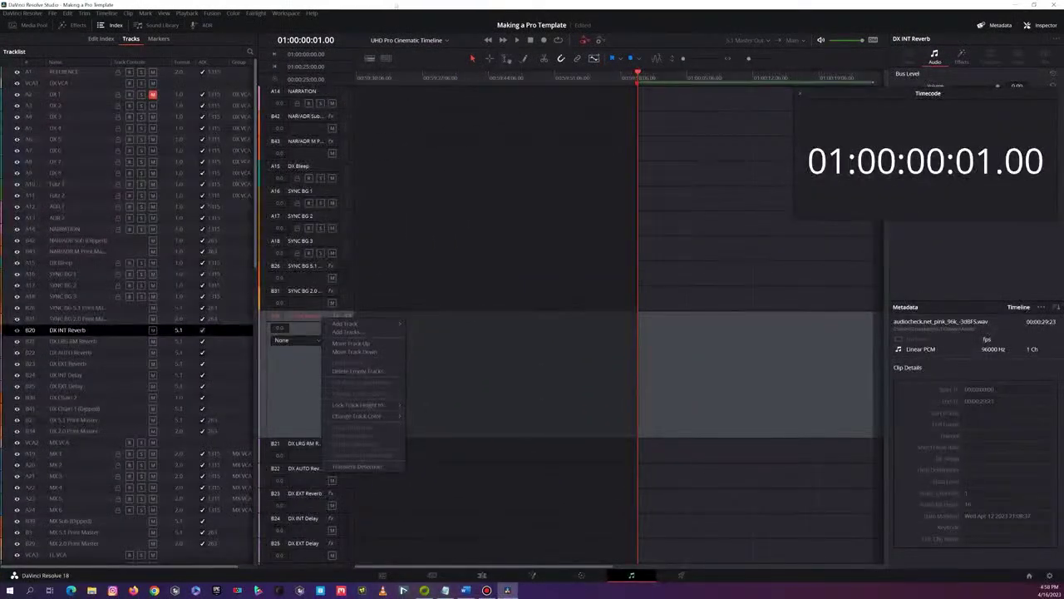
pyautogui.click(397, 6)
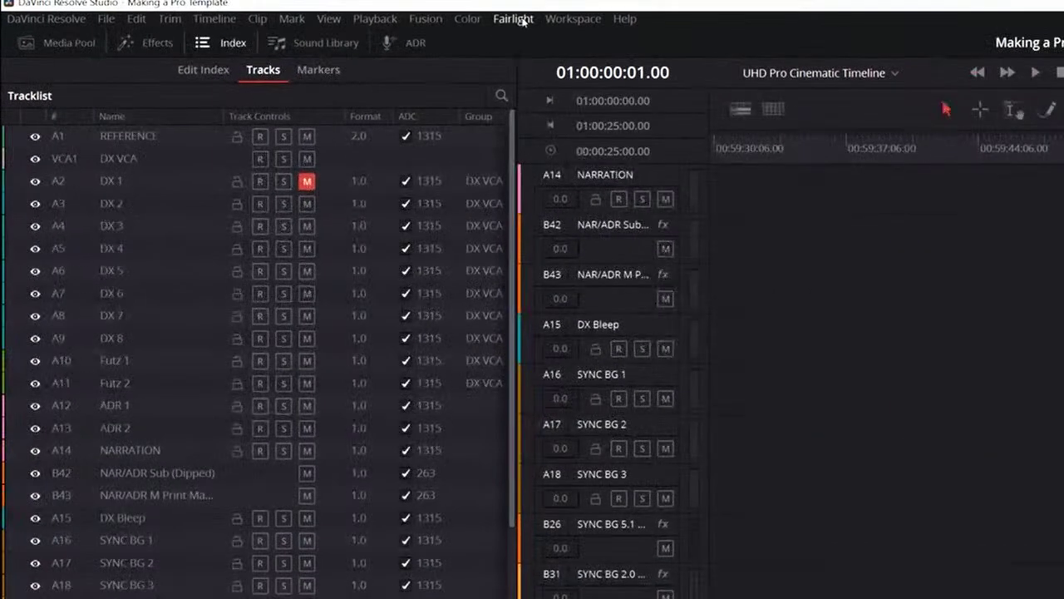
# Open the Bus Format settings.
pyautogui.click(518, 19)
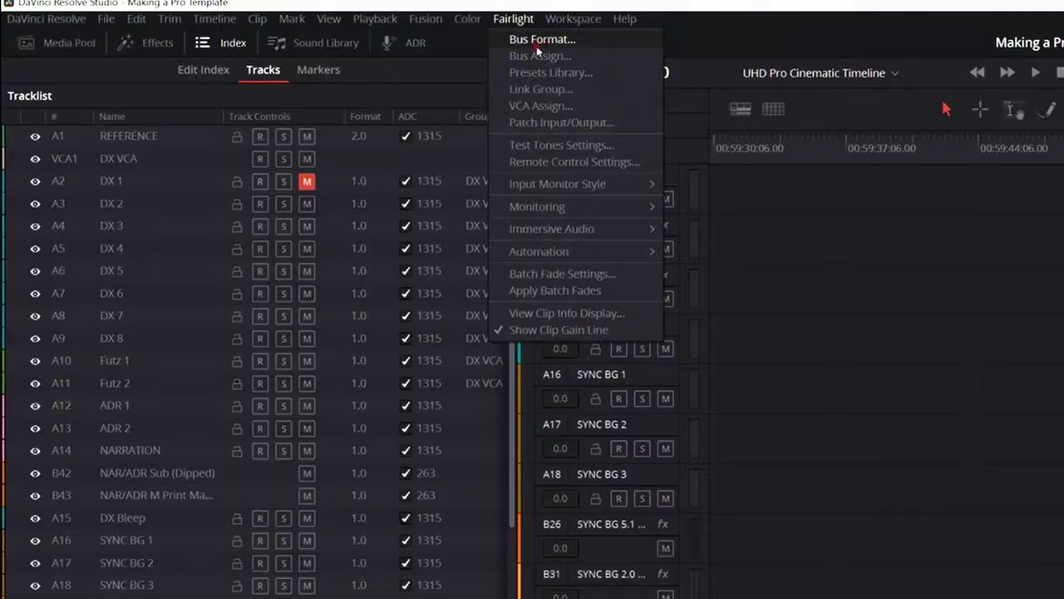
pyautogui.click(537, 43)
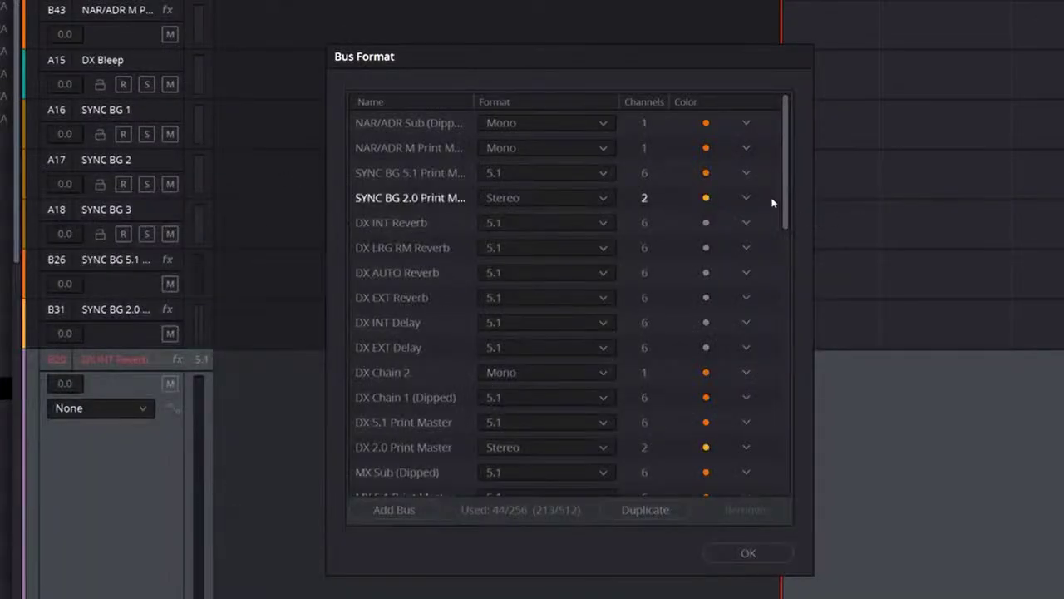
# Review the formats, channel counts and colours of all buses in the Bus Format list, from the narration buses to the master outs.
pyautogui.moveTo(787, 207)
pyautogui.mouseDown()
pyautogui.moveTo(812, 579)
pyautogui.moveTo(799, 199)
pyautogui.mouseUp()
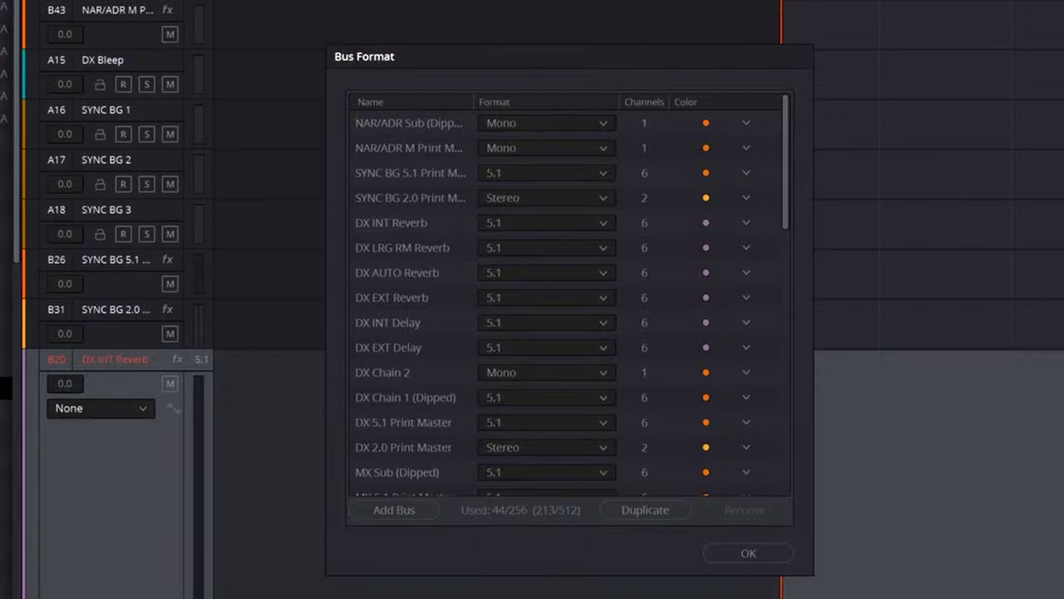
pyautogui.moveTo(787, 226); pyautogui.dragTo(777, 506)
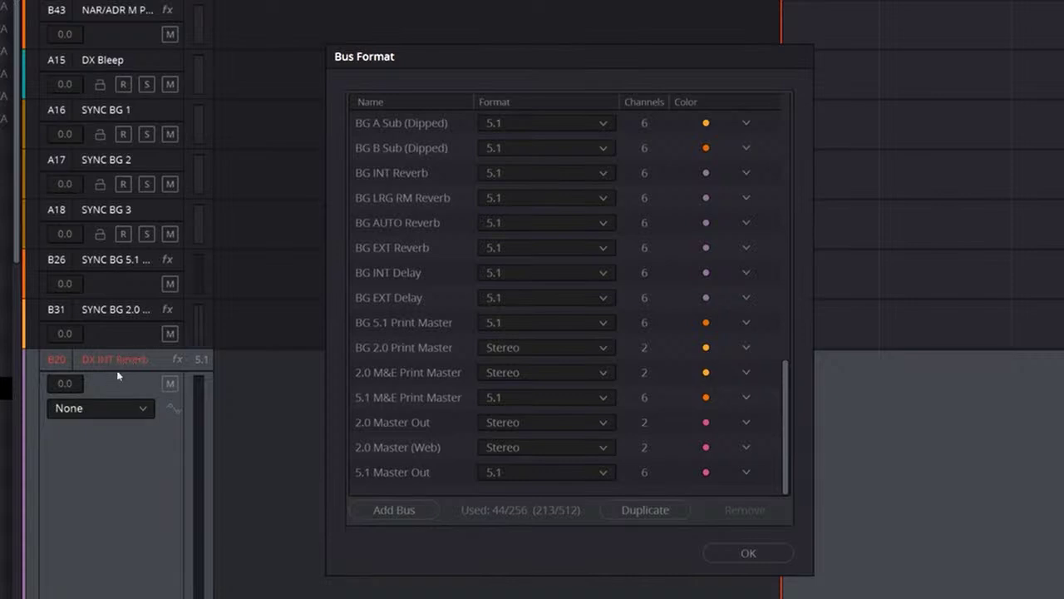
pyautogui.scroll(5, 612, 333)
pyautogui.scroll(3, 613, 335)
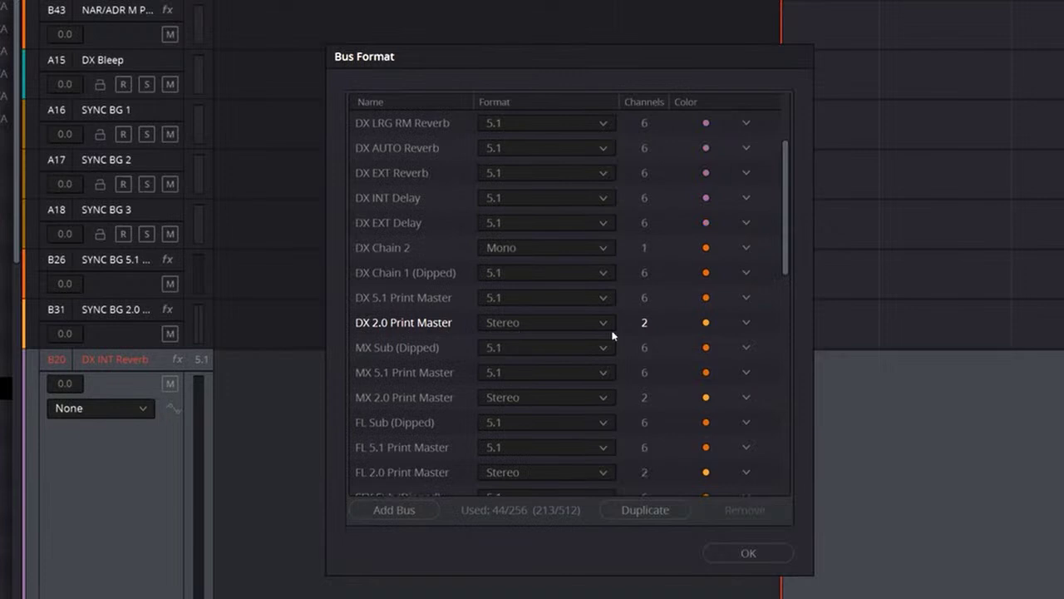
pyautogui.scroll(2, 511, 339)
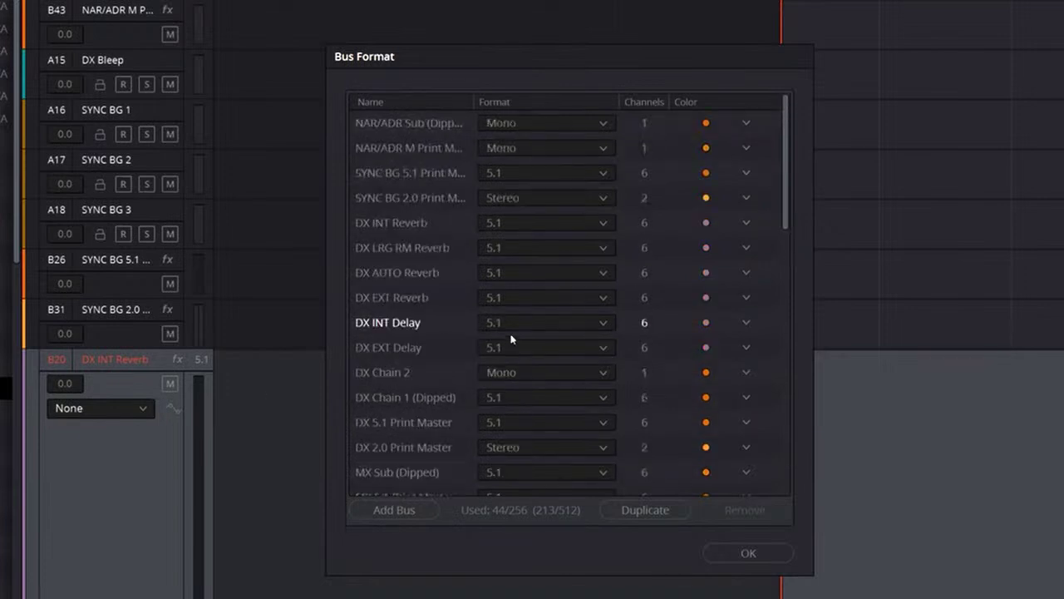
# Set the DX INT Reverb bus format to Stereo.
pyautogui.click(450, 224)
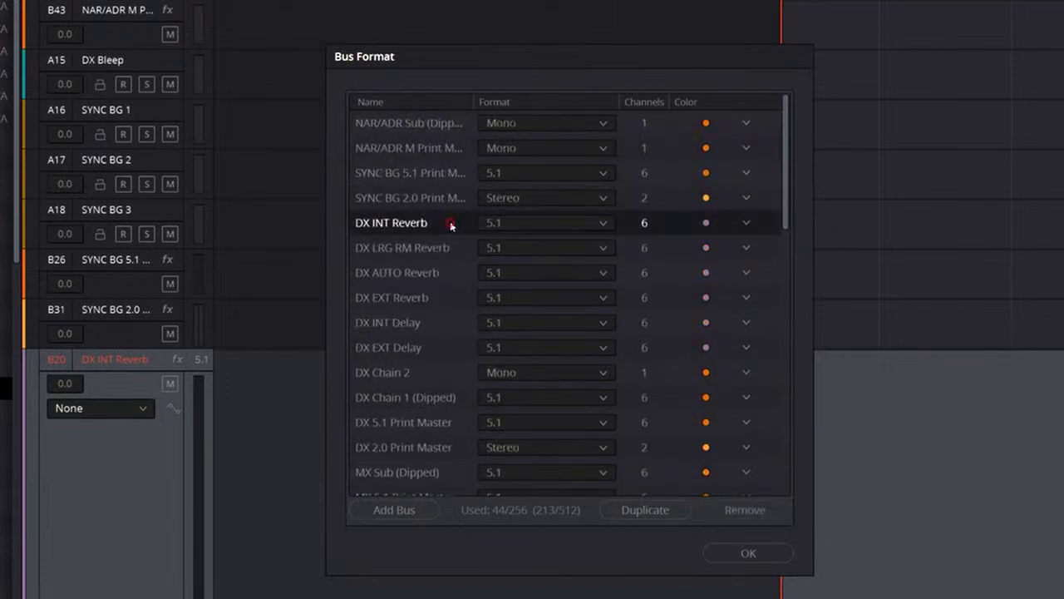
pyautogui.click(598, 226)
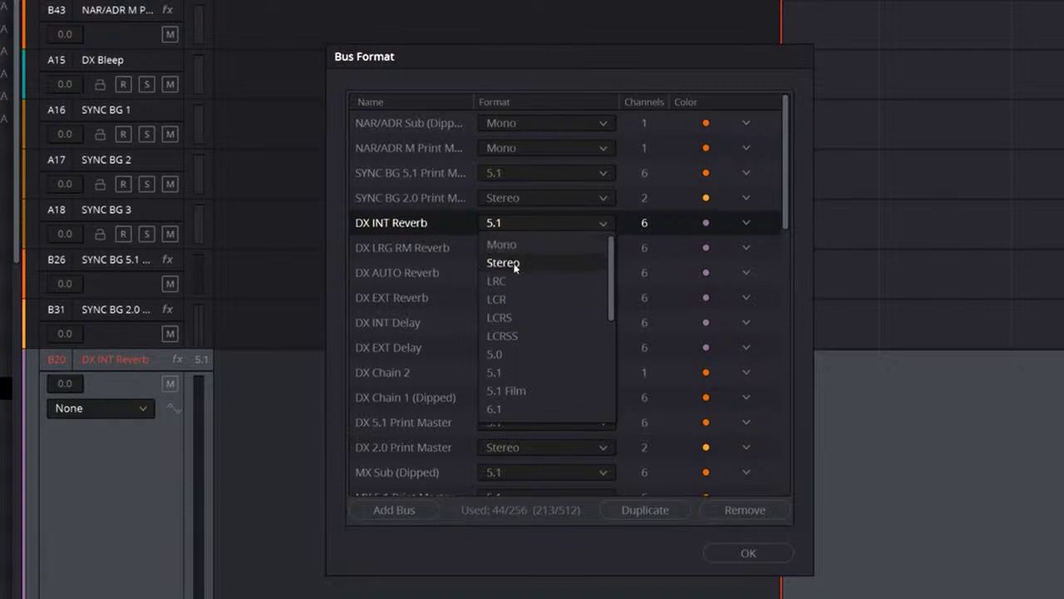
pyautogui.press('Escape')
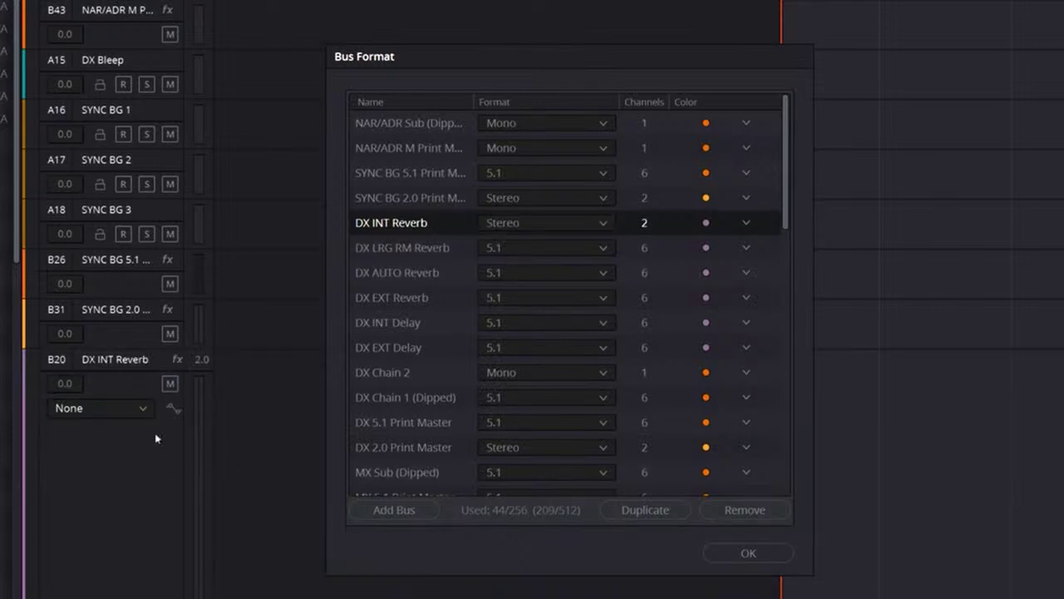
# Set the DX INT Reverb bus format back to 5.1 and close the Bus Format settings.
pyautogui.click(595, 224)
pyautogui.scroll(-3, 509, 390)
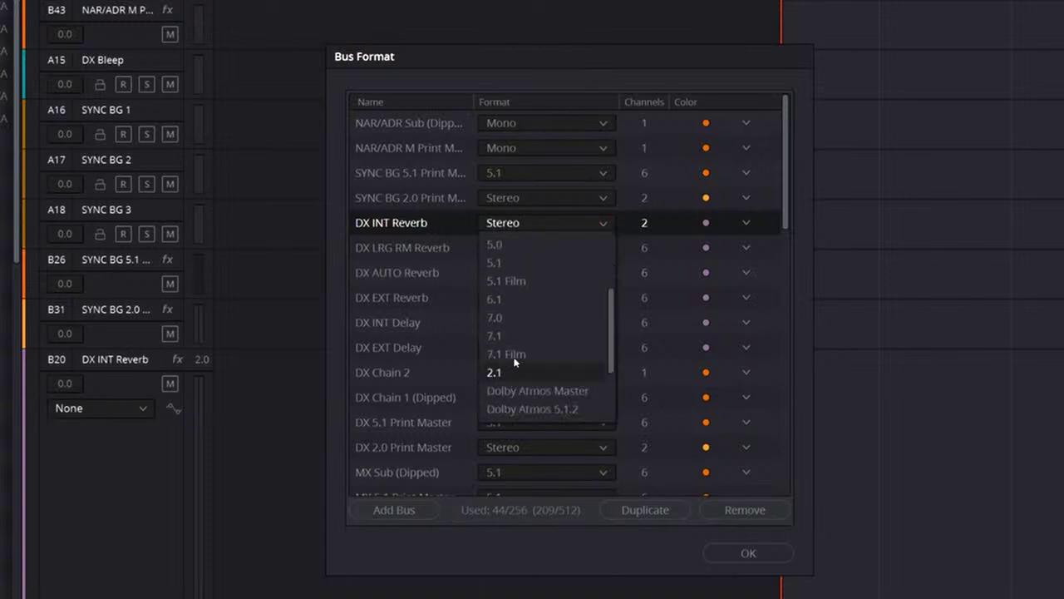
pyautogui.click(509, 270)
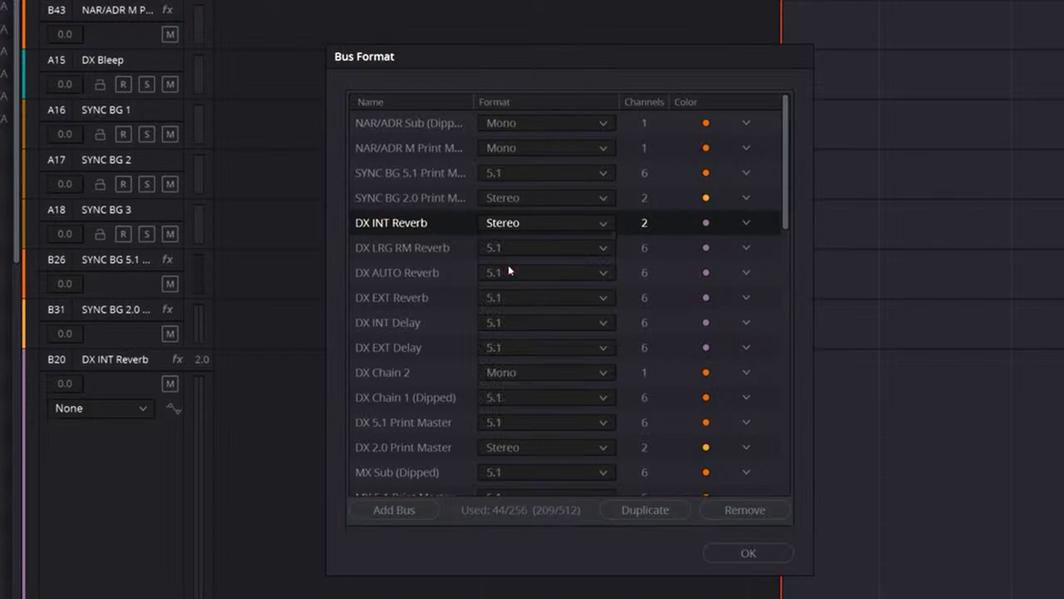
pyautogui.click(746, 554)
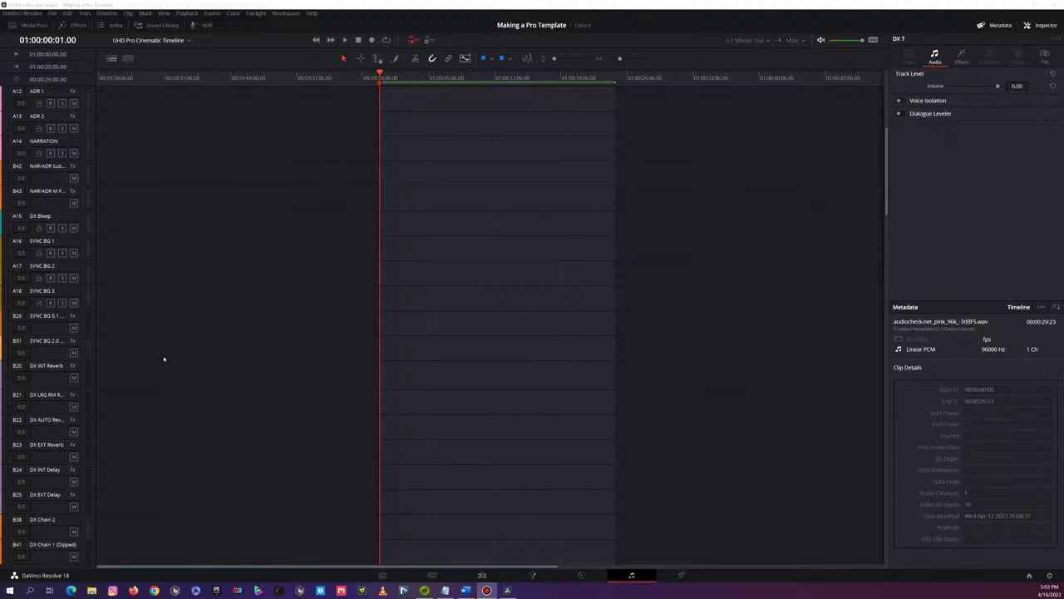
# Place the playhead at 01:00:25:23, just past the end of the timeline's marked range, and add a marker there with its settings open.
pyautogui.click(387, 78)
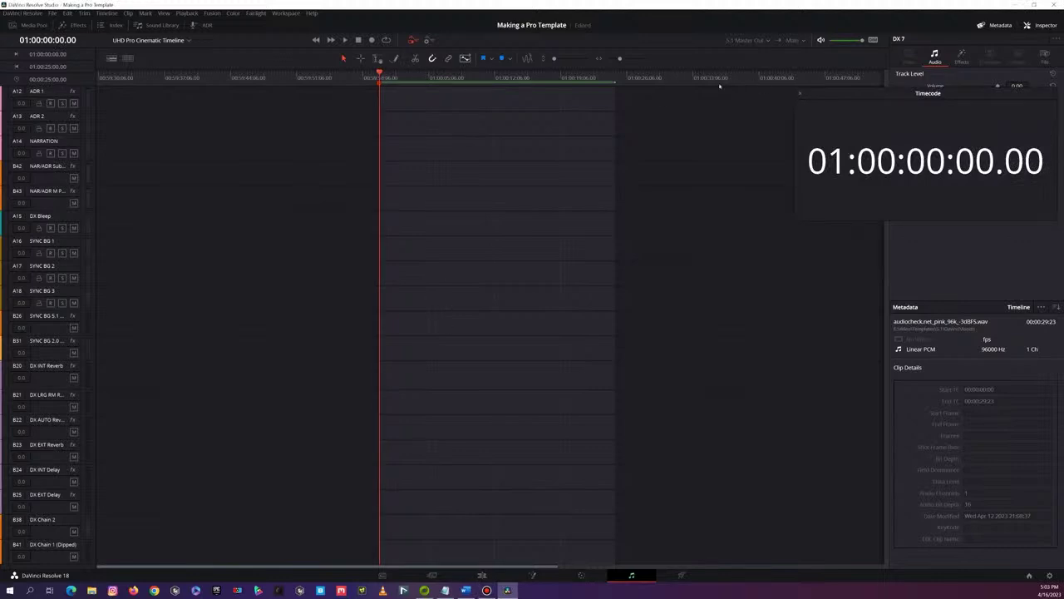
pyautogui.click(626, 78)
pyautogui.moveTo(591, 322); pyautogui.dragTo(374, 332)
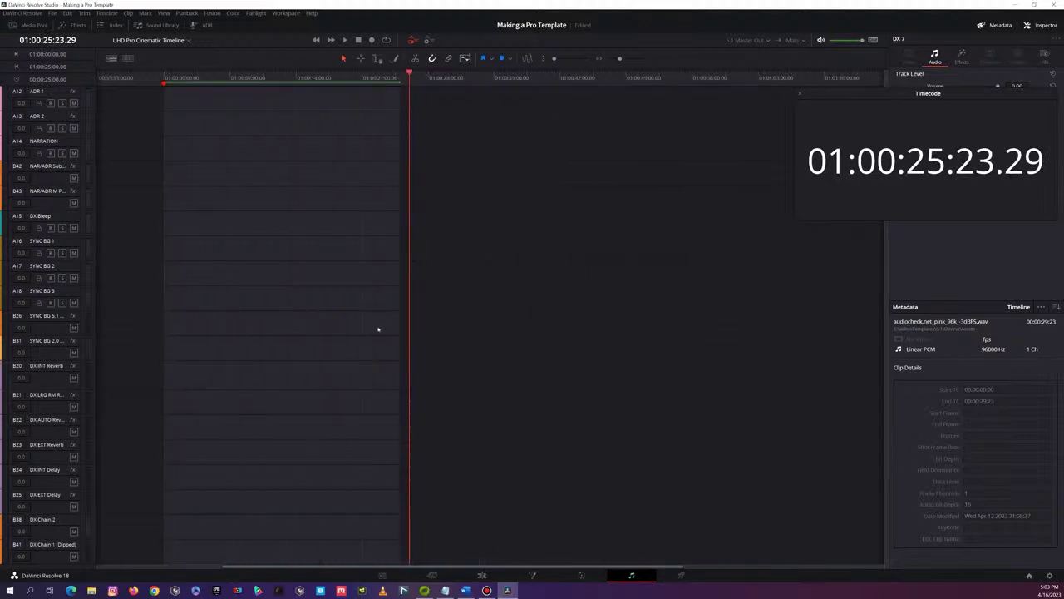
pyautogui.doubleClick(409, 83)
# Turn the new marker into a range marker lasting about 00:00:19:21 and move the floating Timecode window off the inspector.
pyautogui.click(480, 113)
pyautogui.click(479, 113)
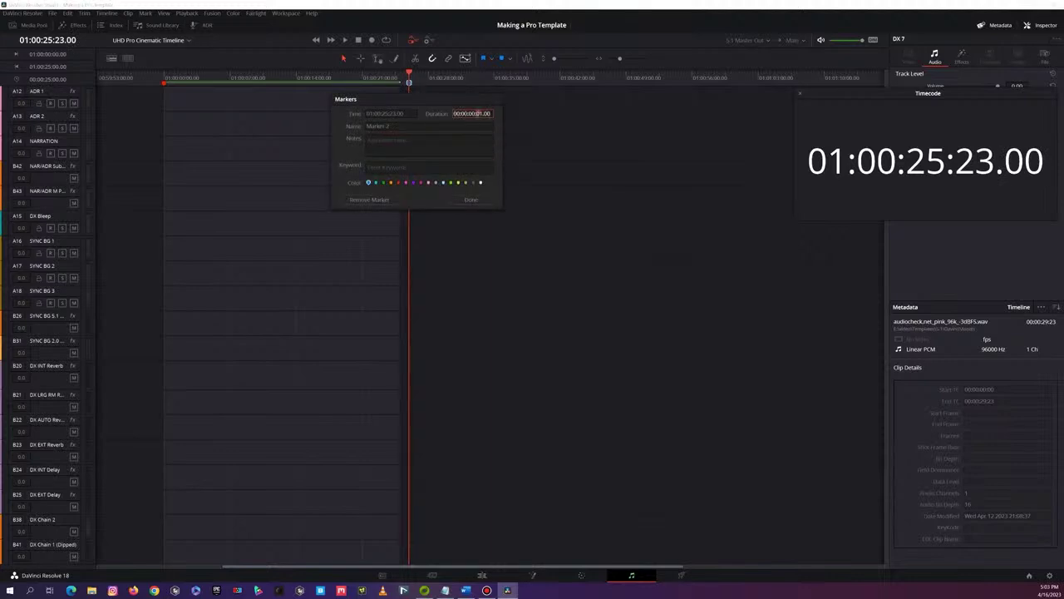
pyautogui.click(468, 200)
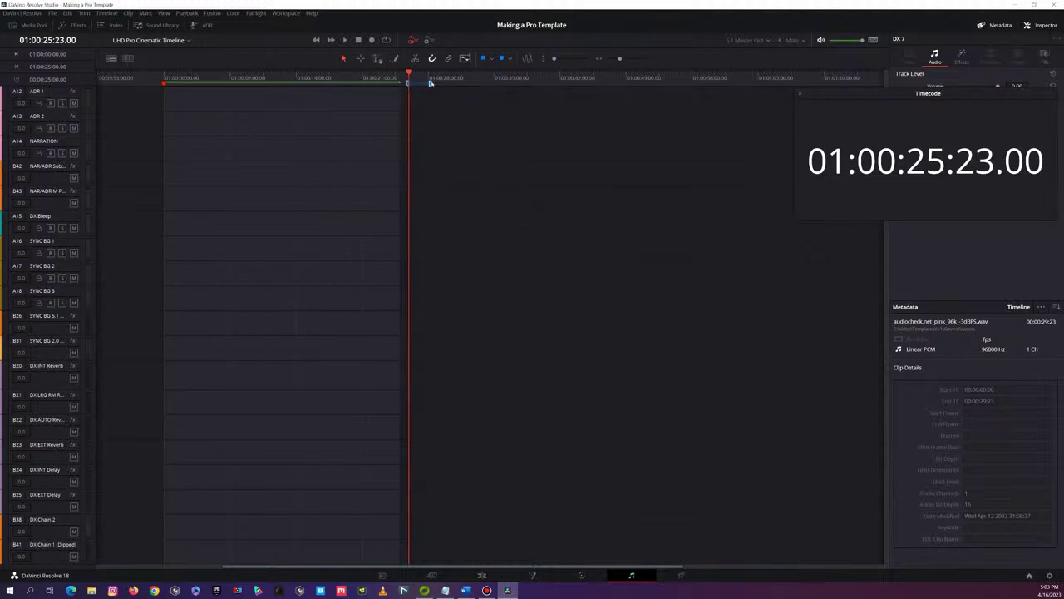
pyautogui.moveTo(431, 83); pyautogui.dragTo(594, 83)
pyautogui.moveTo(931, 97); pyautogui.dragTo(737, 122)
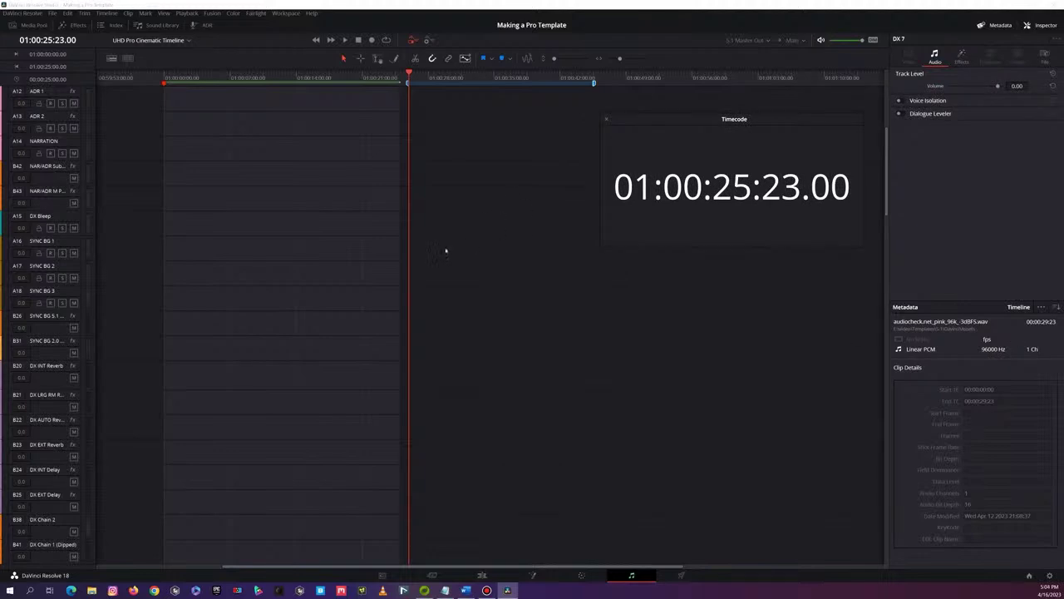
# Add the note "CUE Orch Music" and the keyword "Orch" to the range marker.
pyautogui.hotkey('ctrl', 'm')
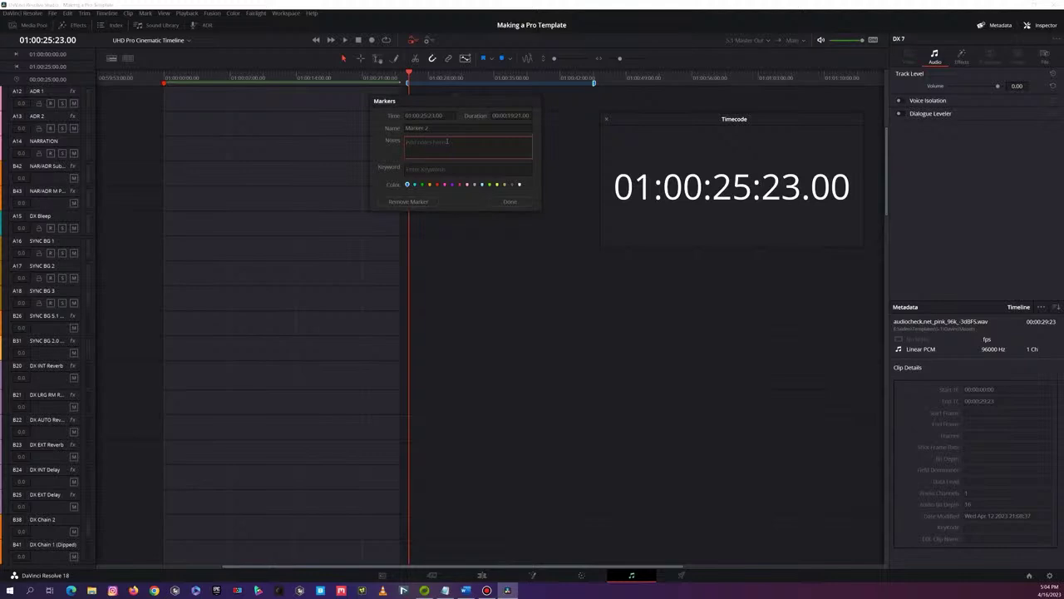
pyautogui.write('Cli')
pyautogui.write('p Orch M')
pyautogui.write('ix')
pyautogui.click(447, 168)
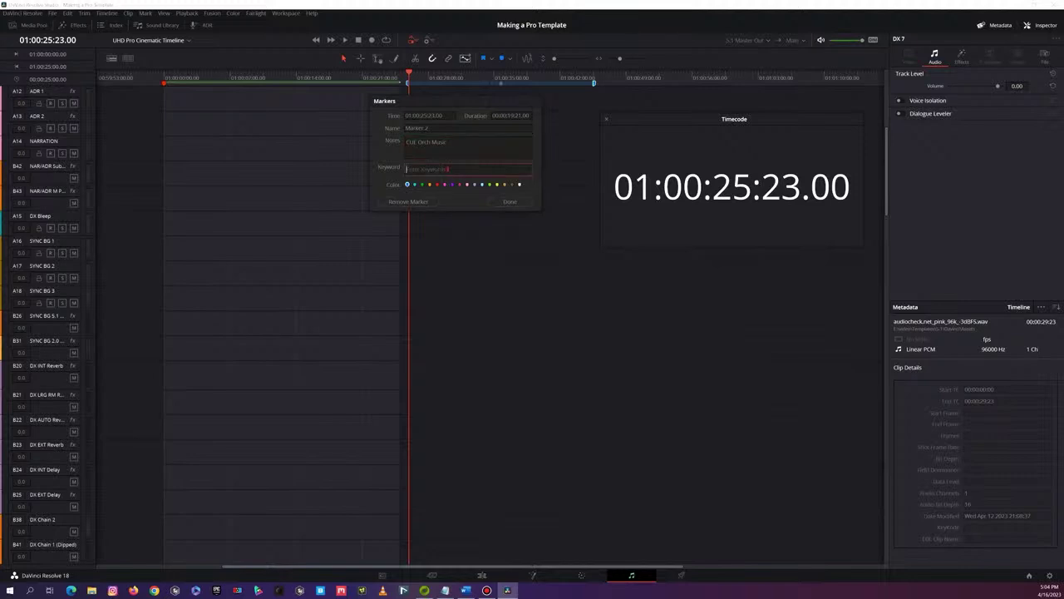
pyautogui.write('Orch')
pyautogui.click(510, 203)
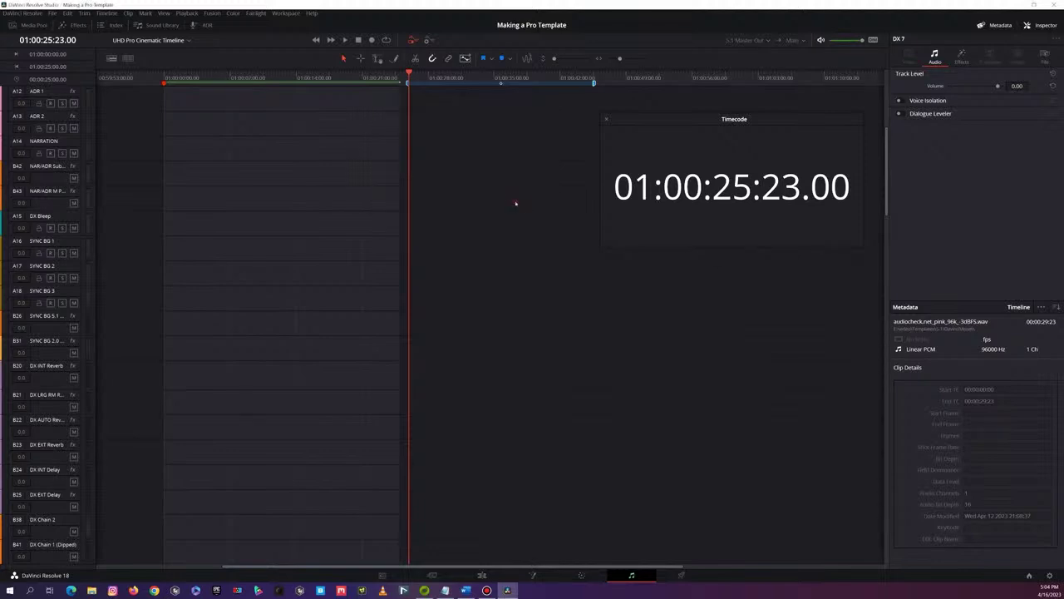
# Rename the range marker to "CUE MUSIC".
pyautogui.doubleClick(437, 83)
pyautogui.moveTo(421, 127); pyautogui.dragTo(362, 126)
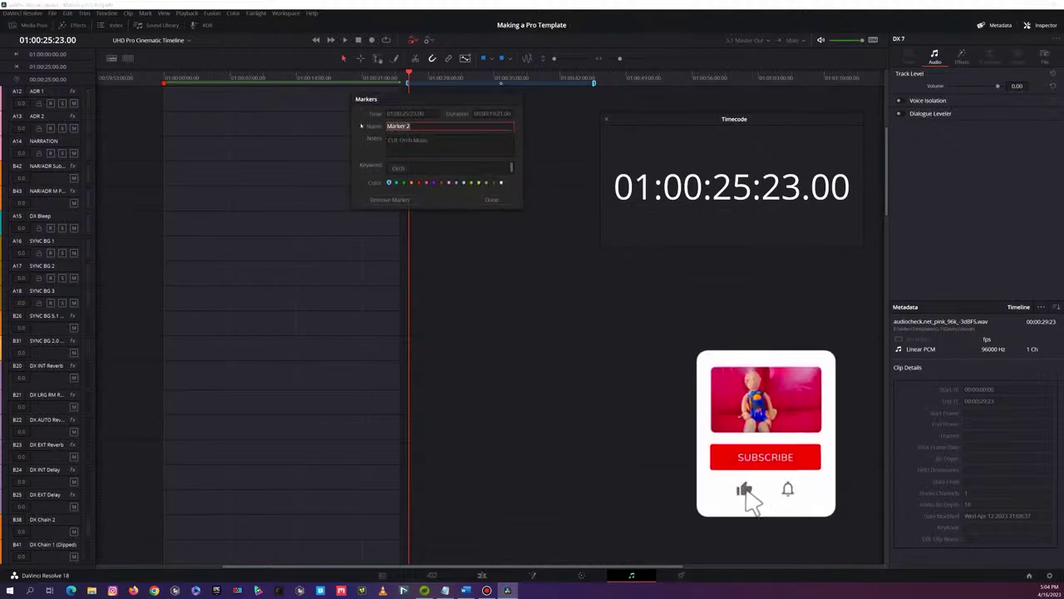
pyautogui.write('CUE MUSIC')
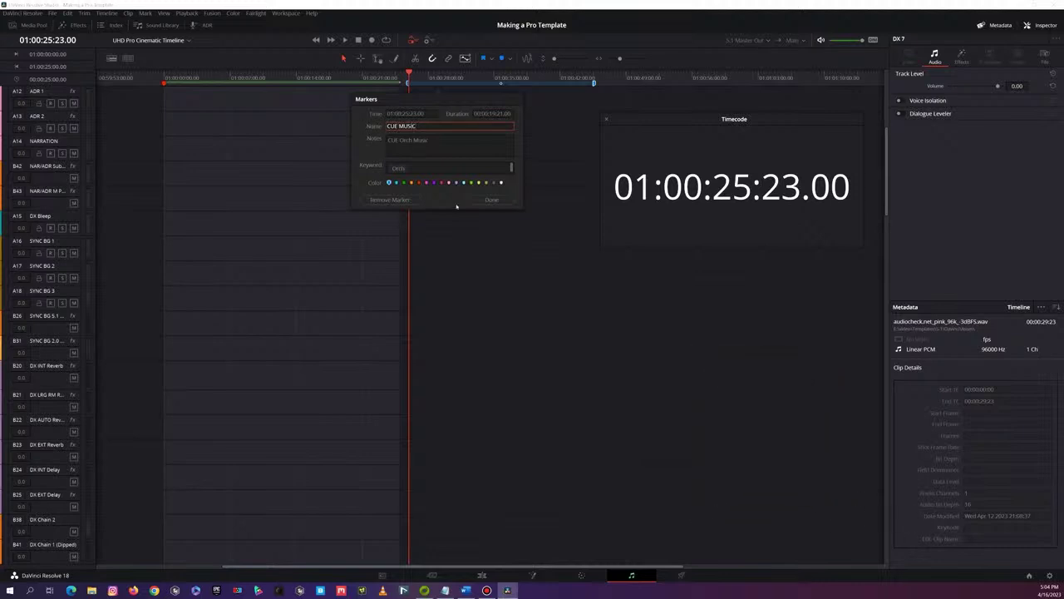
pyautogui.click(491, 200)
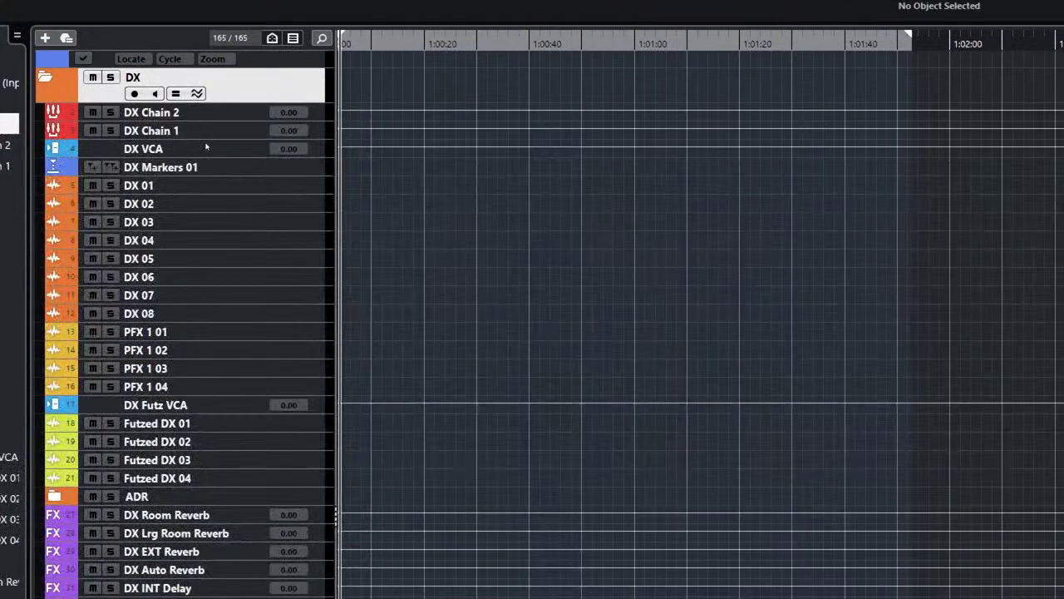
# Switch to Nuendo and add four marker tracks named "2DX Marker" below the DX 01 track.
pyautogui.click(208, 166)
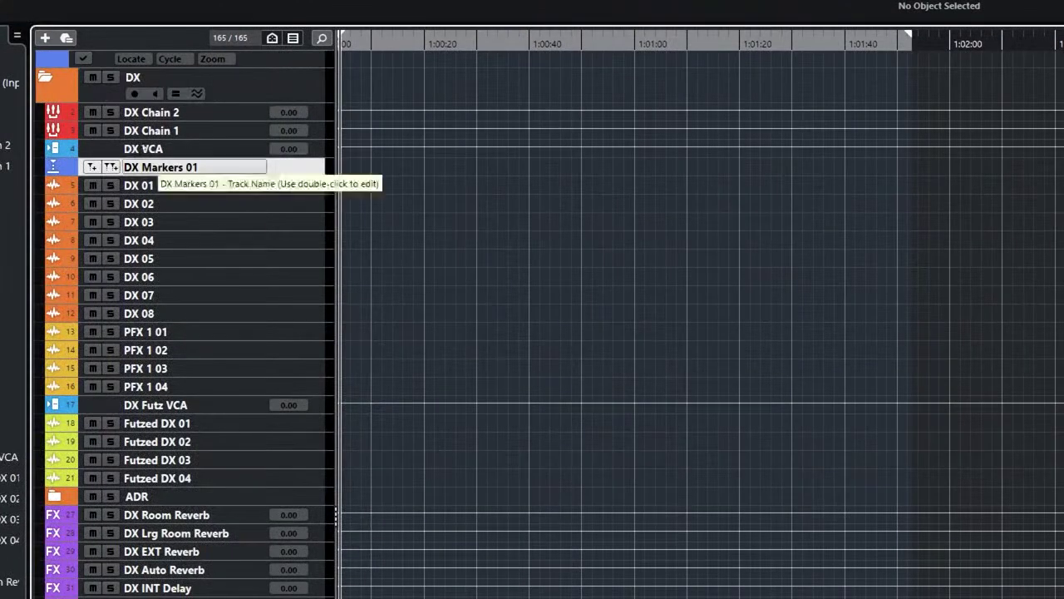
pyautogui.rightClick(277, 184)
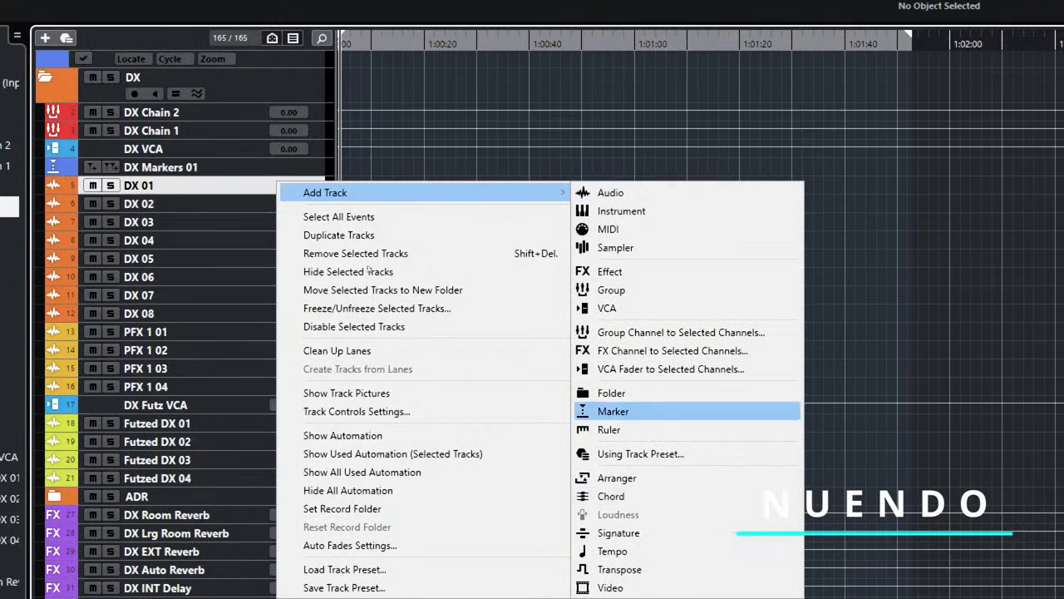
pyautogui.click(613, 410)
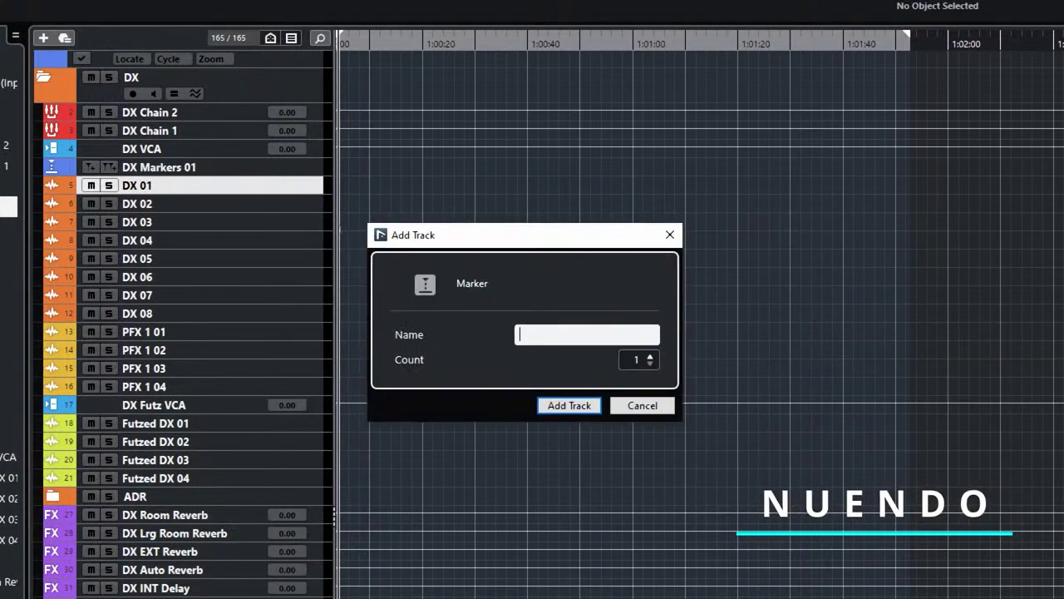
pyautogui.write('2DX Marker')
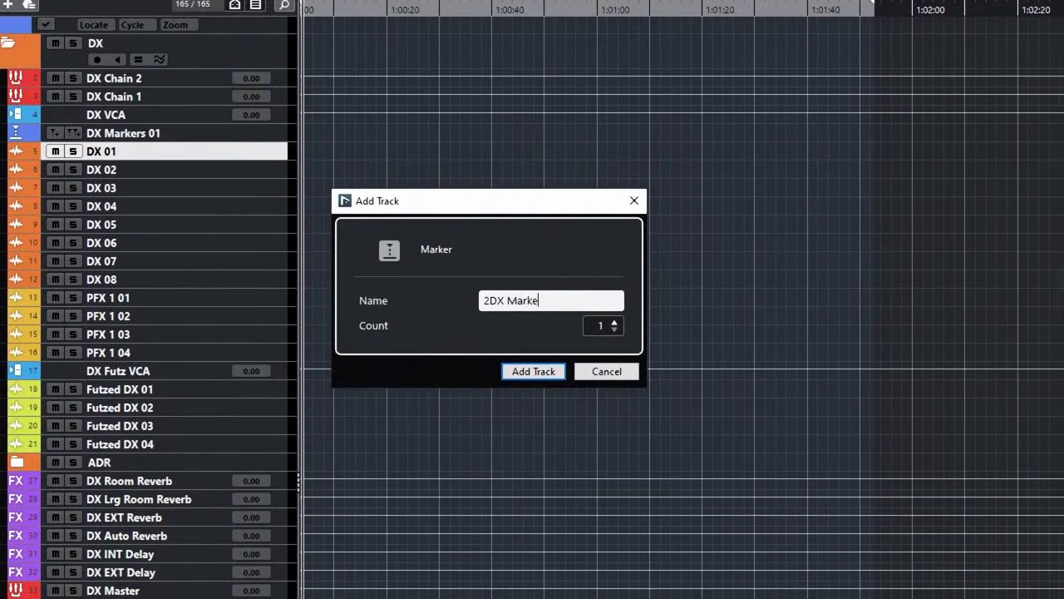
pyautogui.press('Tab')
pyautogui.press('Up')
pyautogui.press('Up')
pyautogui.press('Up')
pyautogui.press('Return')
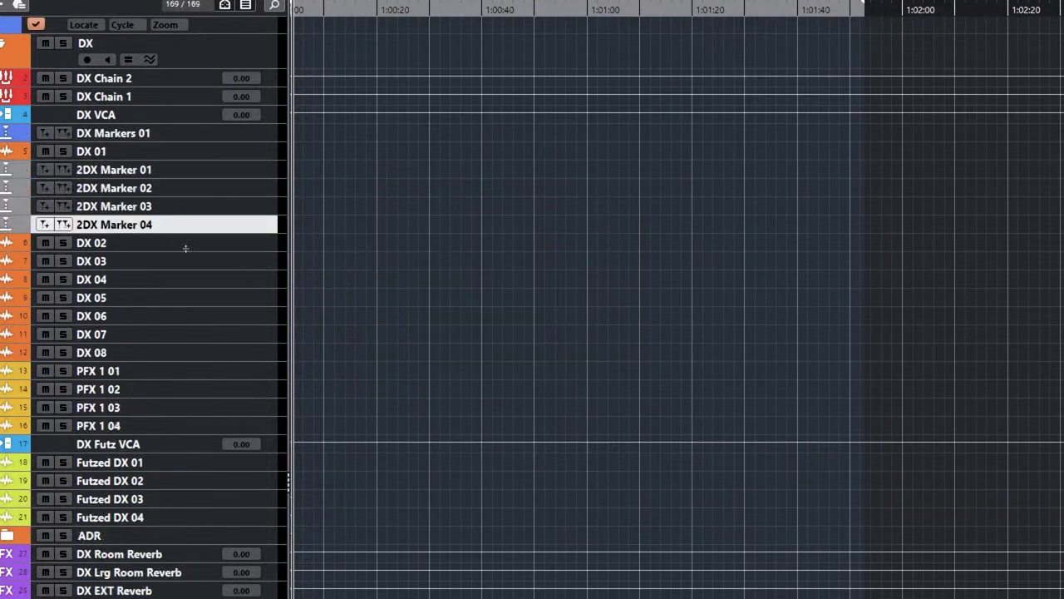
# Open the Markers window, choose the 2DX Marker 04 track and insert a position marker at 1:00:20.
pyautogui.press('KP_Add')
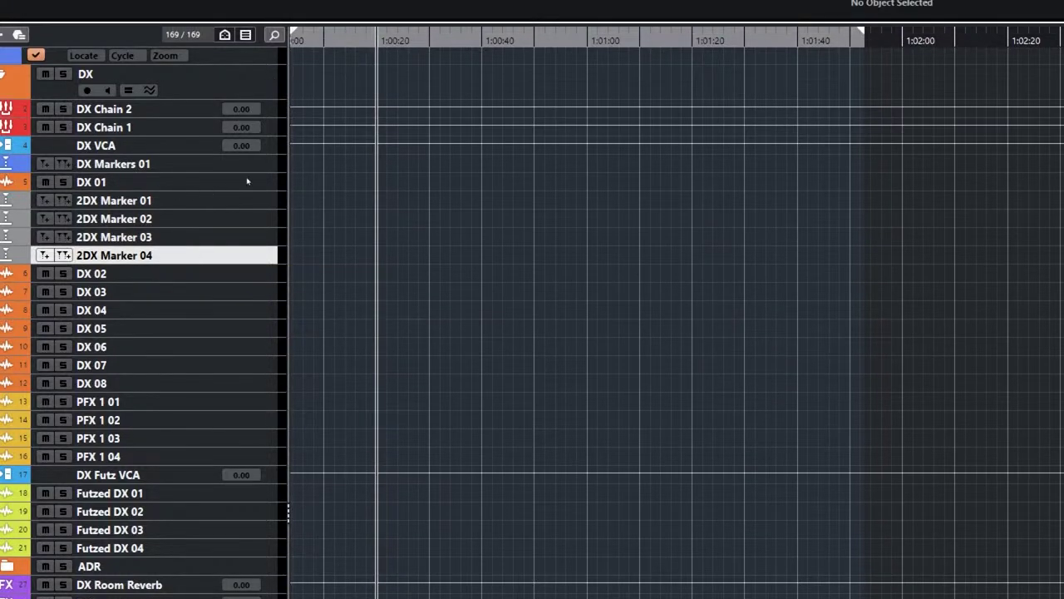
pyautogui.press('super+minus')
pyautogui.click(50, 6)
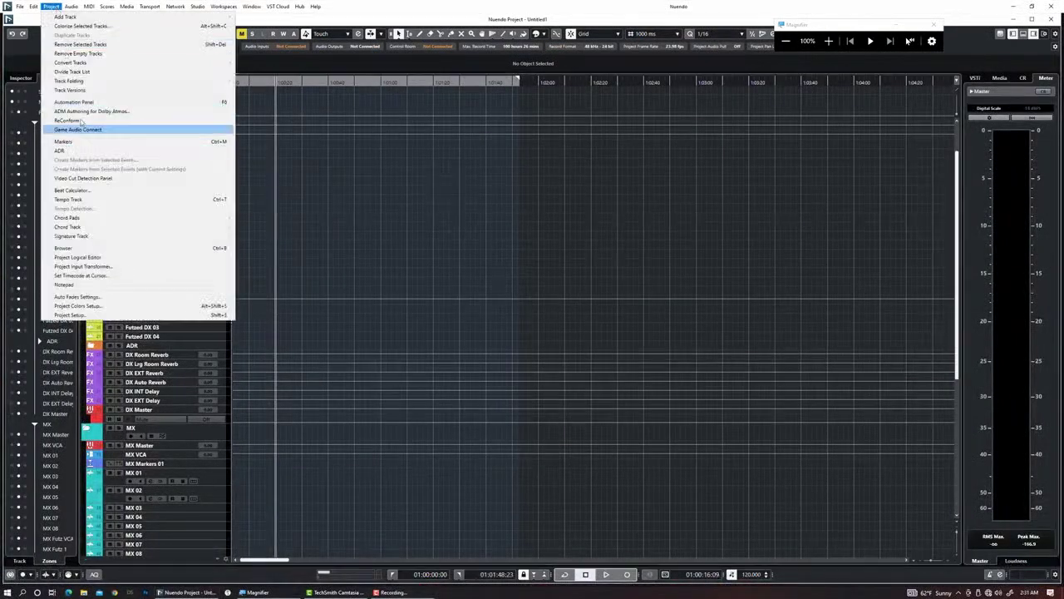
pyautogui.click(75, 126)
pyautogui.click(576, 229)
pyautogui.click(548, 291)
pyautogui.click(341, 300)
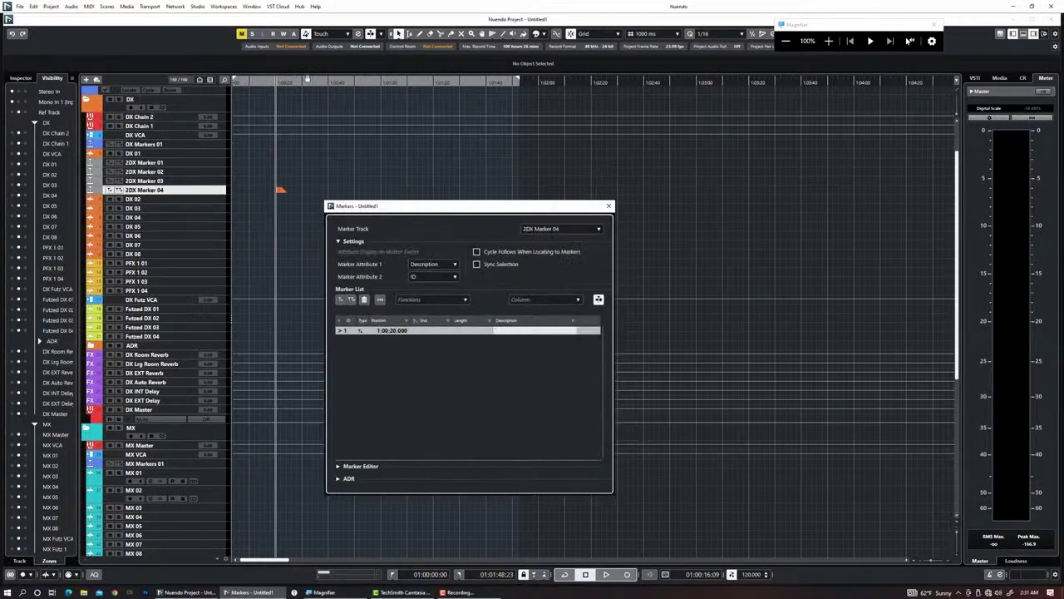
# Move the playhead further along the ruler and insert a second position marker on the 2DX Marker 04 track.
pyautogui.moveTo(326, 83); pyautogui.dragTo(344, 85)
pyautogui.click(250, 591)
pyautogui.click(341, 300)
# Place the playhead between the two existing markers and insert a position marker on the 2DX Marker 02 track.
pyautogui.click(313, 84)
pyautogui.click(250, 592)
pyautogui.click(577, 229)
pyautogui.click(548, 266)
pyautogui.click(341, 300)
# Move the playhead to 01:01:25:07 and insert a cycle marker on the DX Markers 01 track.
pyautogui.click(278, 81)
pyautogui.click(427, 82)
pyautogui.click(250, 592)
pyautogui.click(561, 228)
pyautogui.click(549, 241)
pyautogui.click(352, 300)
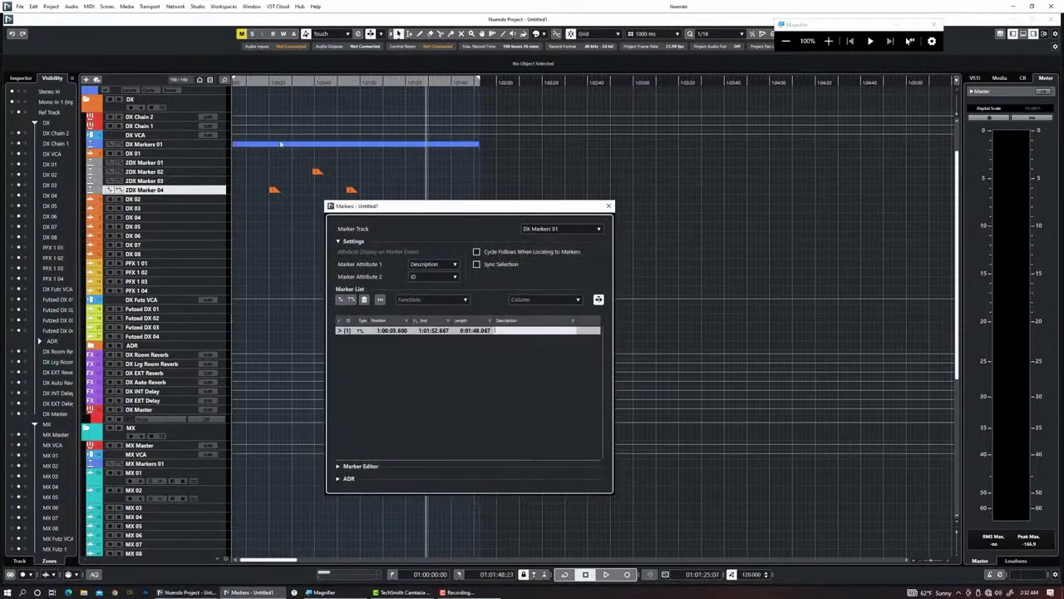
# Insert a position marker at the playhead on the 2DX Marker 03 track and close the Markers window.
pyautogui.click(557, 229)
pyautogui.click(554, 278)
pyautogui.click(341, 300)
pyautogui.click(449, 264)
pyautogui.click(490, 326)
pyautogui.click(609, 207)
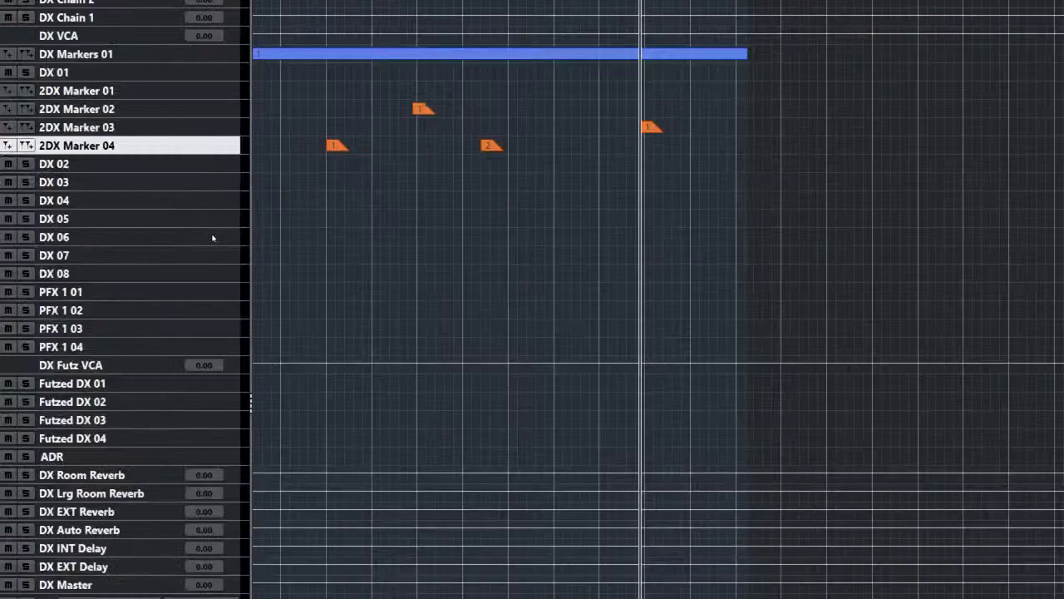
pyautogui.doubleClick(272, 190)
pyautogui.rightClick(272, 189)
pyautogui.click(271, 190)
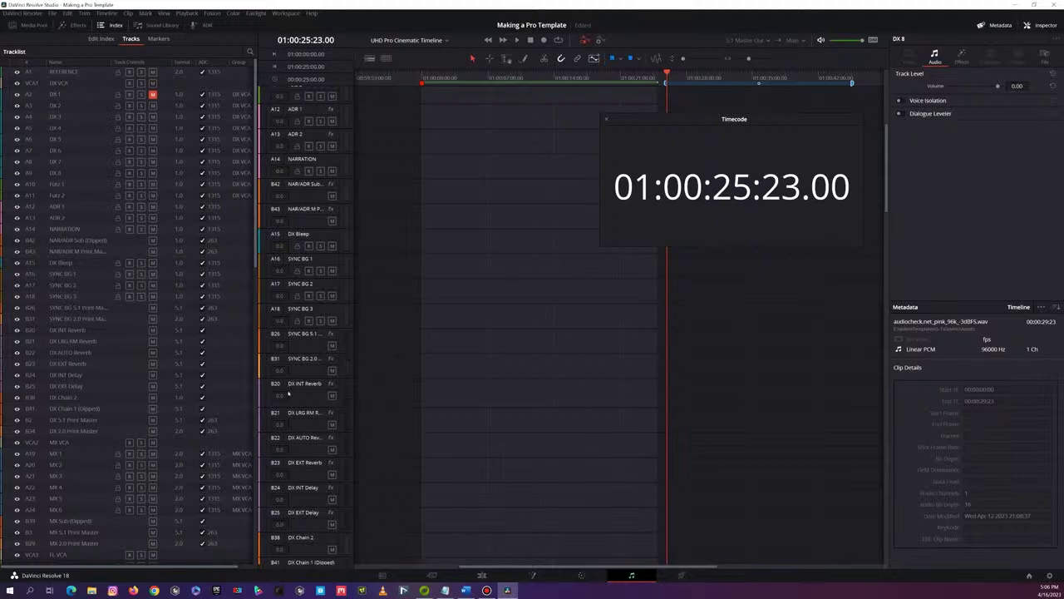
# Switch to DaVinci Resolve and select the SFX LFE track in the SFX section of the timeline.
pyautogui.scroll(-10, 289, 395)
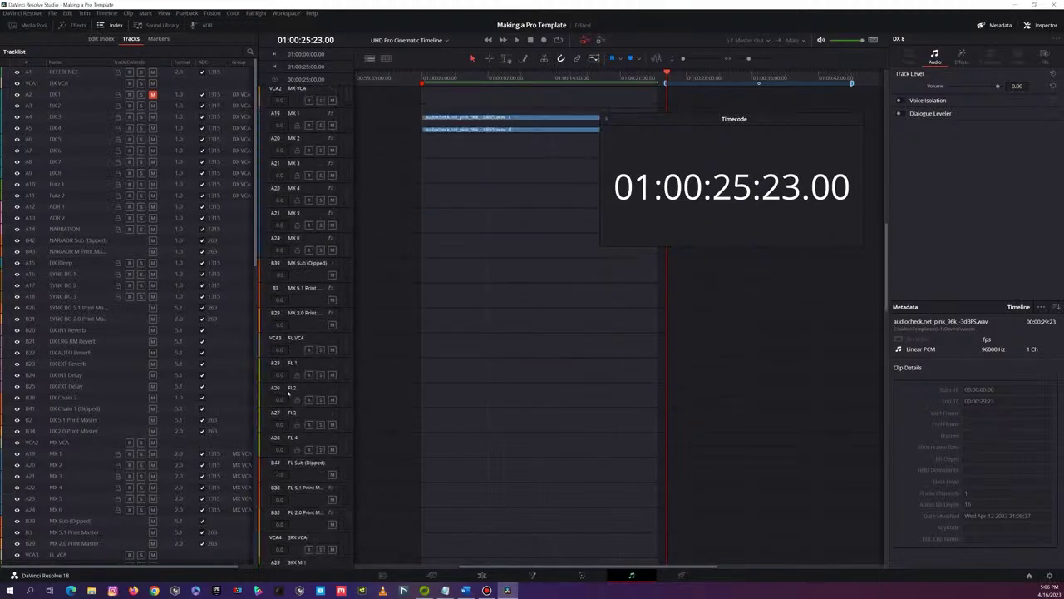
pyautogui.scroll(-3, 289, 394)
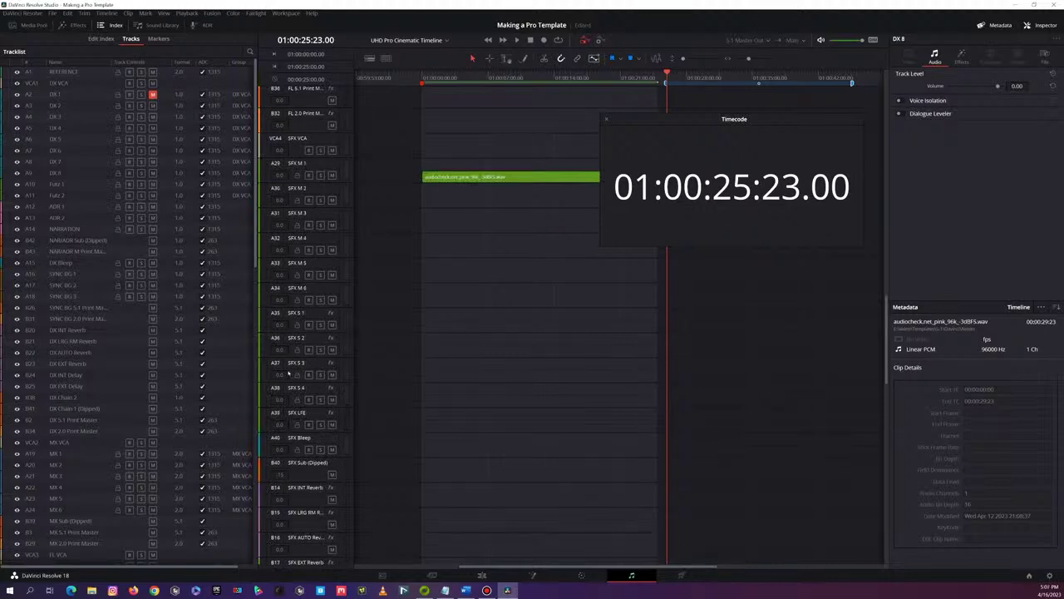
pyautogui.click(320, 417)
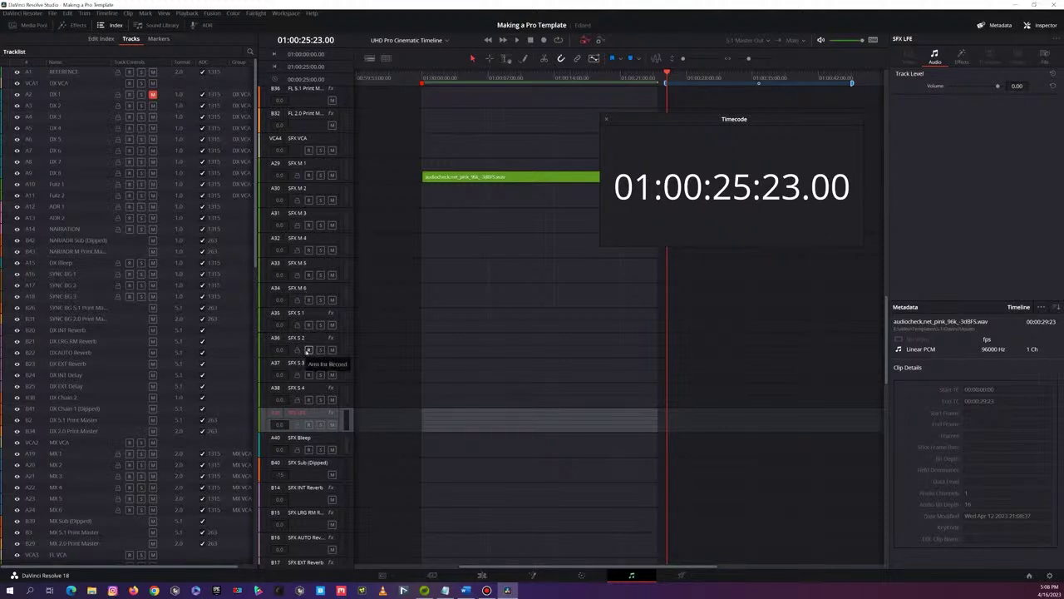
# Look over the timeline from the SFX tracks back to the DX, ADR and narration tracks, and view the available Fairlight commands.
pyautogui.scroll(10, 307, 356)
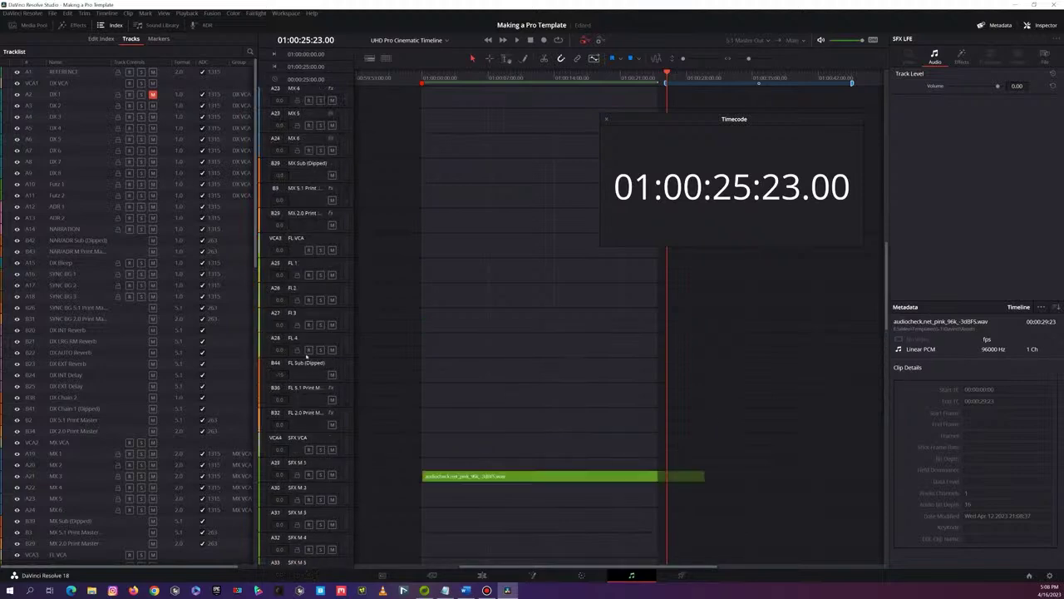
pyautogui.scroll(3, 306, 356)
pyautogui.scroll(8, 307, 358)
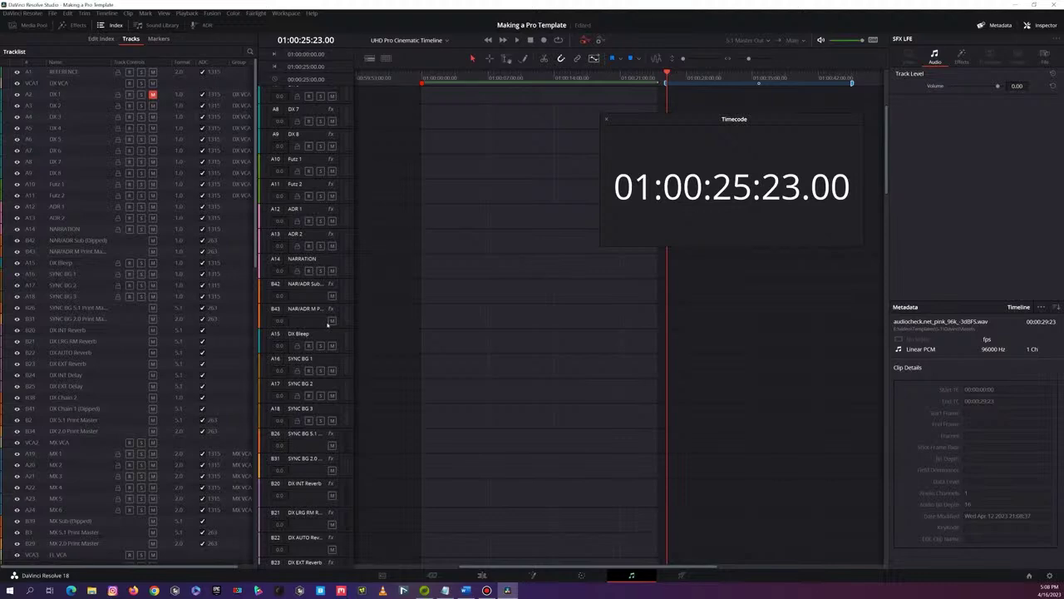
pyautogui.click(256, 13)
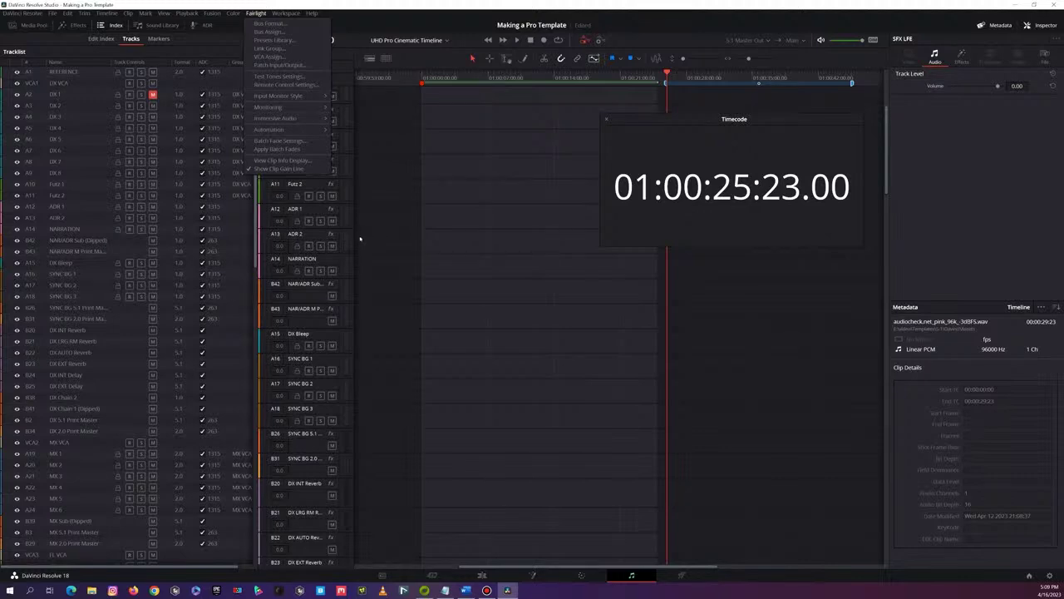
pyautogui.click(415, 64)
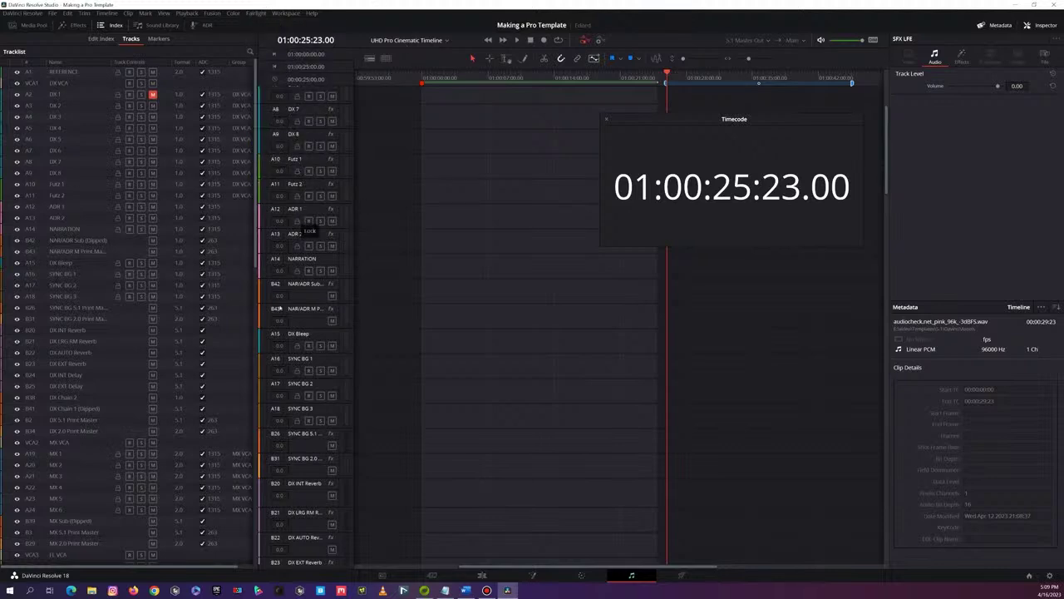
# Examine the order of the DX section, from the REFERENCE track through the DX tracks to the reverb and delay buses.
pyautogui.scroll(-5, 301, 299)
pyautogui.scroll(-3, 301, 304)
pyautogui.scroll(4, 301, 305)
pyautogui.scroll(8, 301, 304)
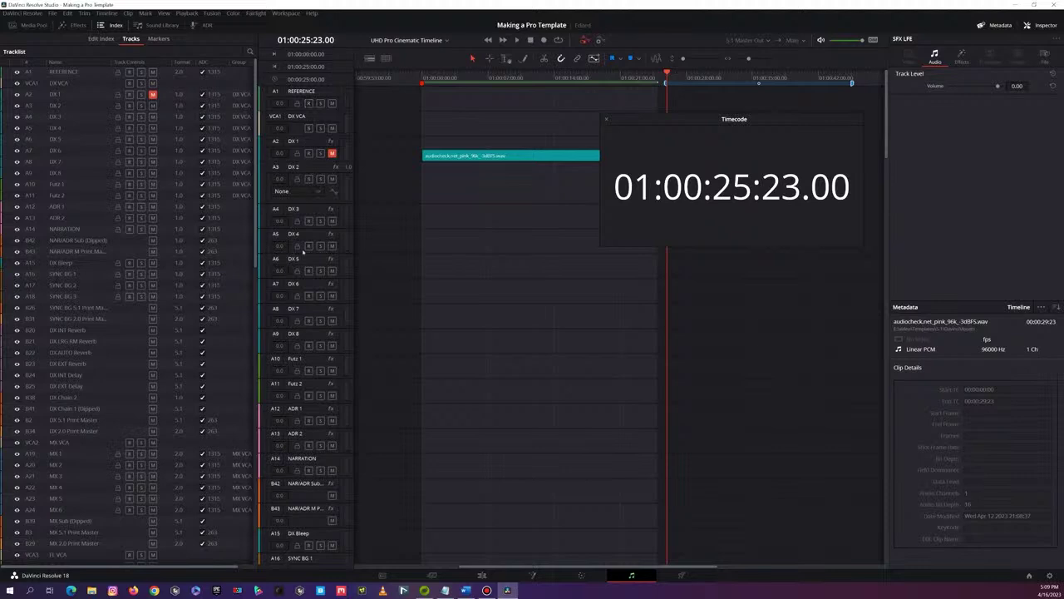
pyautogui.scroll(-4, 304, 253)
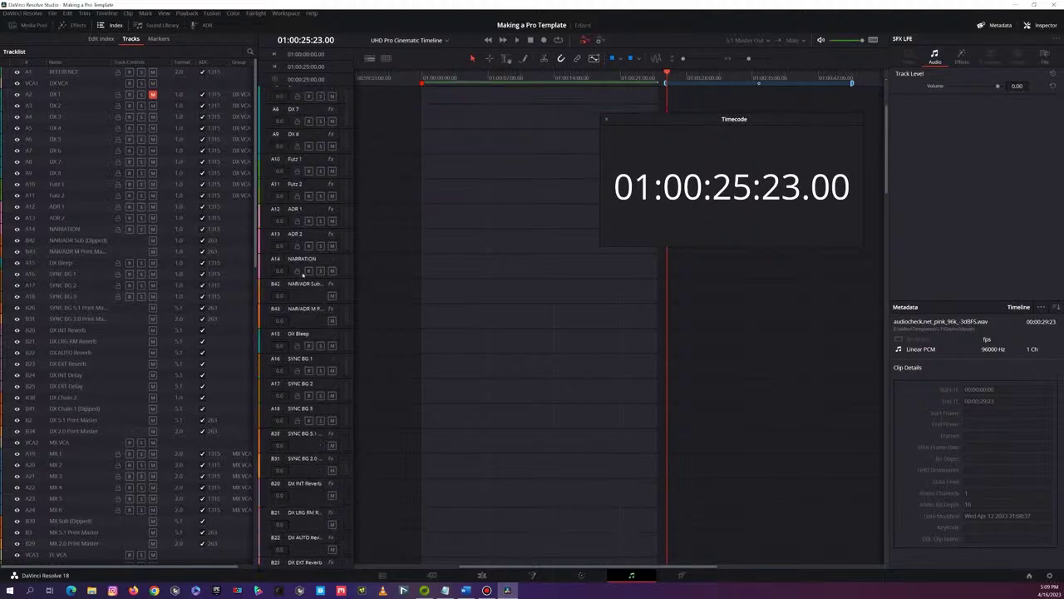
pyautogui.scroll(-3, 304, 408)
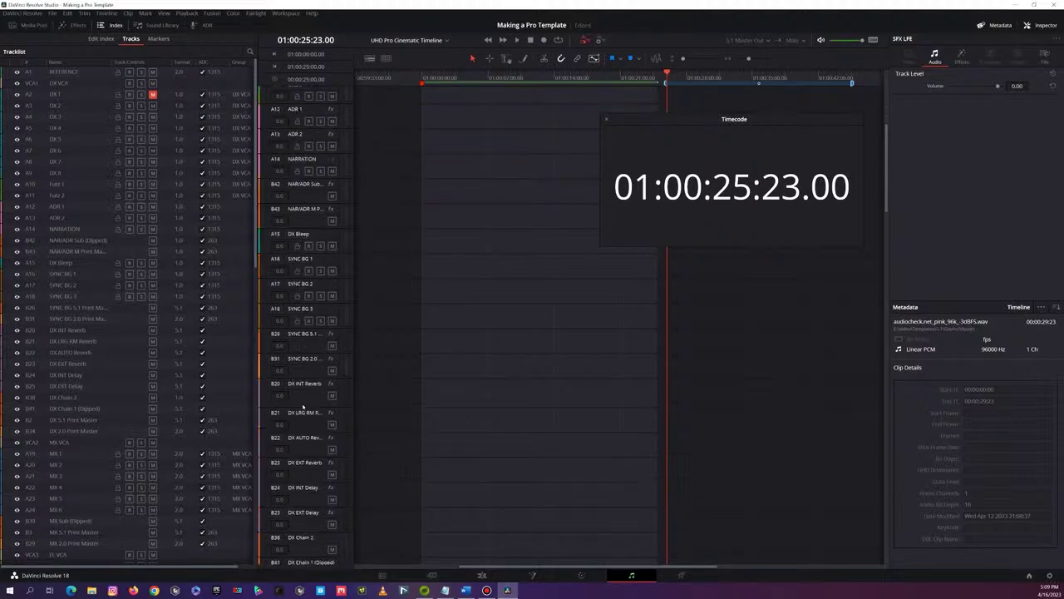
pyautogui.scroll(-3, 306, 429)
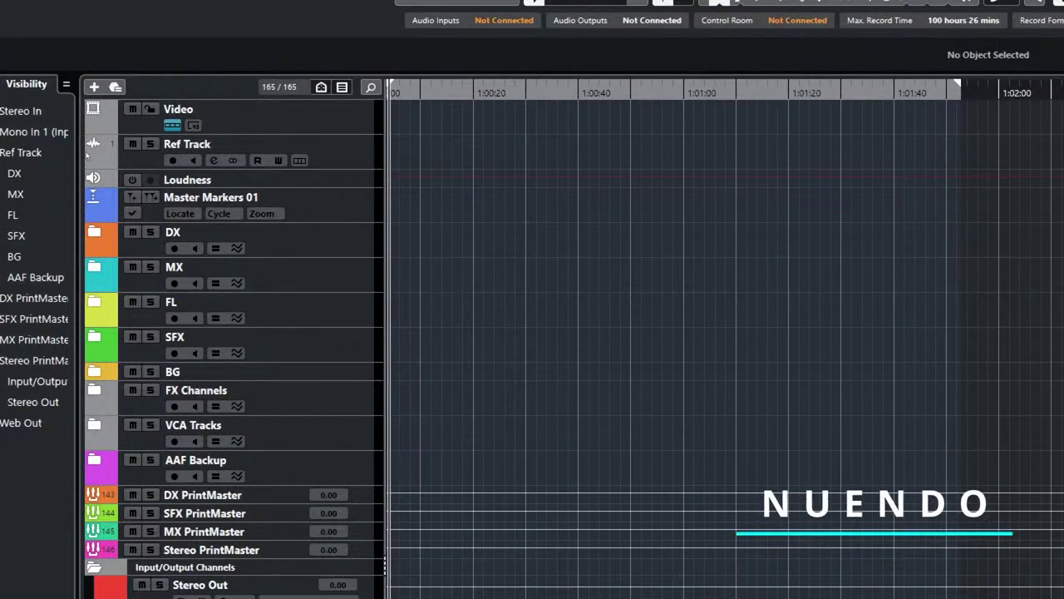
# Switch to Nuendo, expand the DX folder track and look over the tracks it contains.
pyautogui.click(94, 233)
pyautogui.scroll(-3, 131, 213)
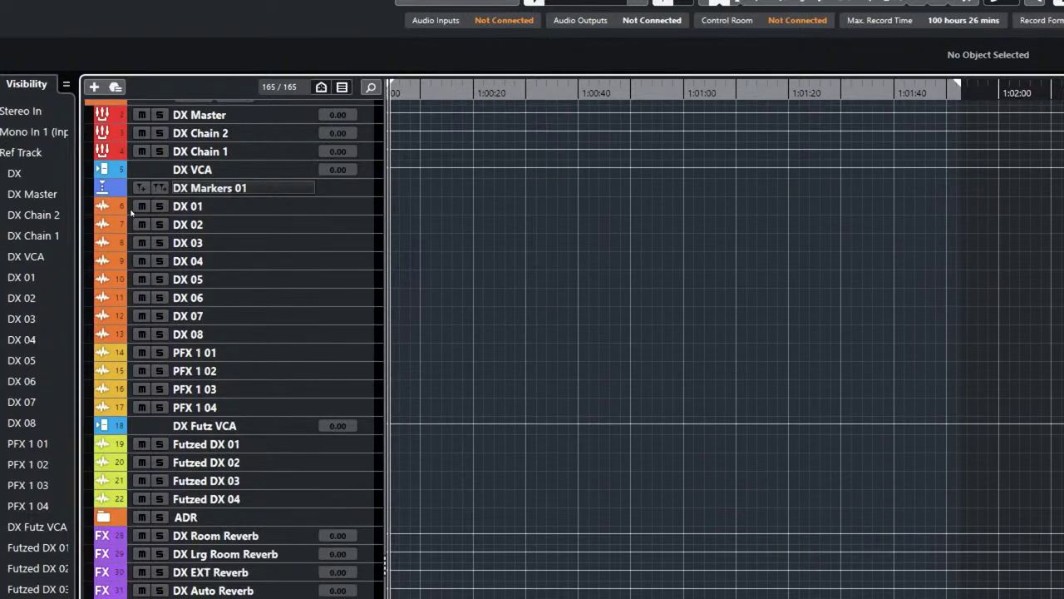
pyautogui.scroll(3, 131, 213)
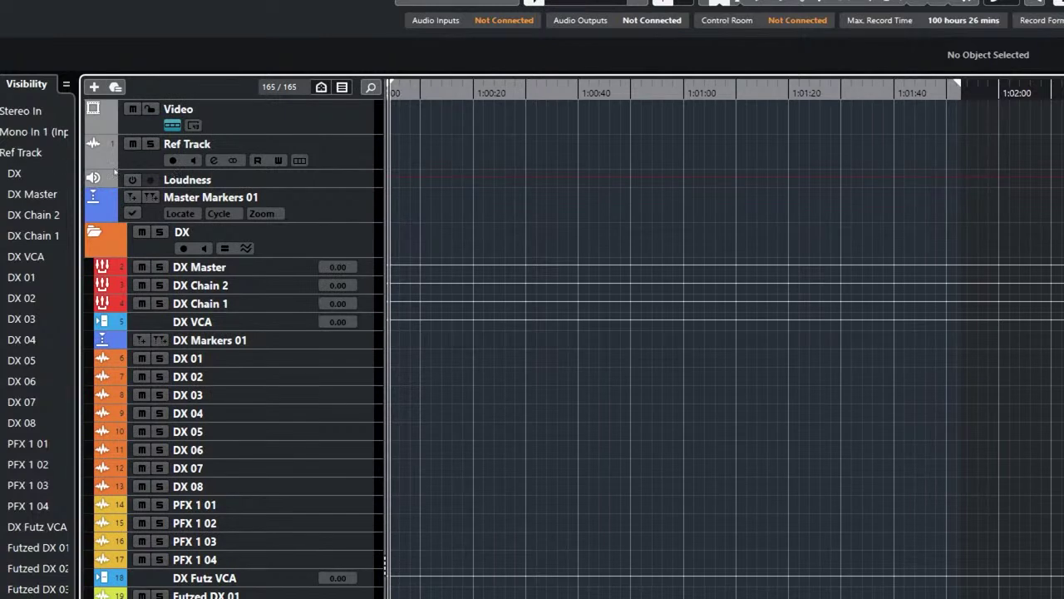
# Toggle mute and solo on and off for the whole DX folder, and collapse and re-expand the folder.
pyautogui.click(142, 233)
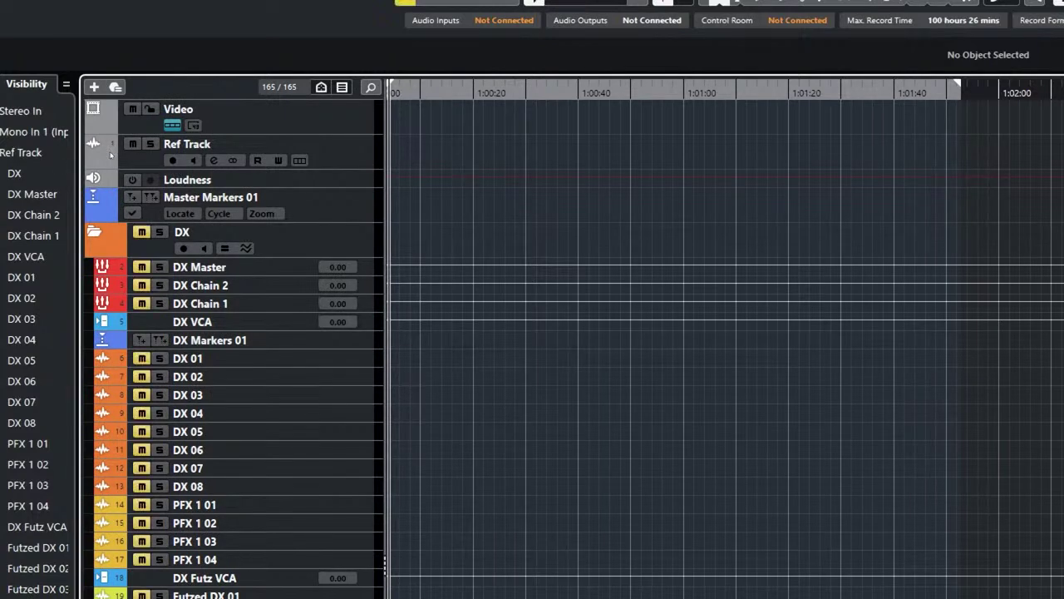
pyautogui.press('m')
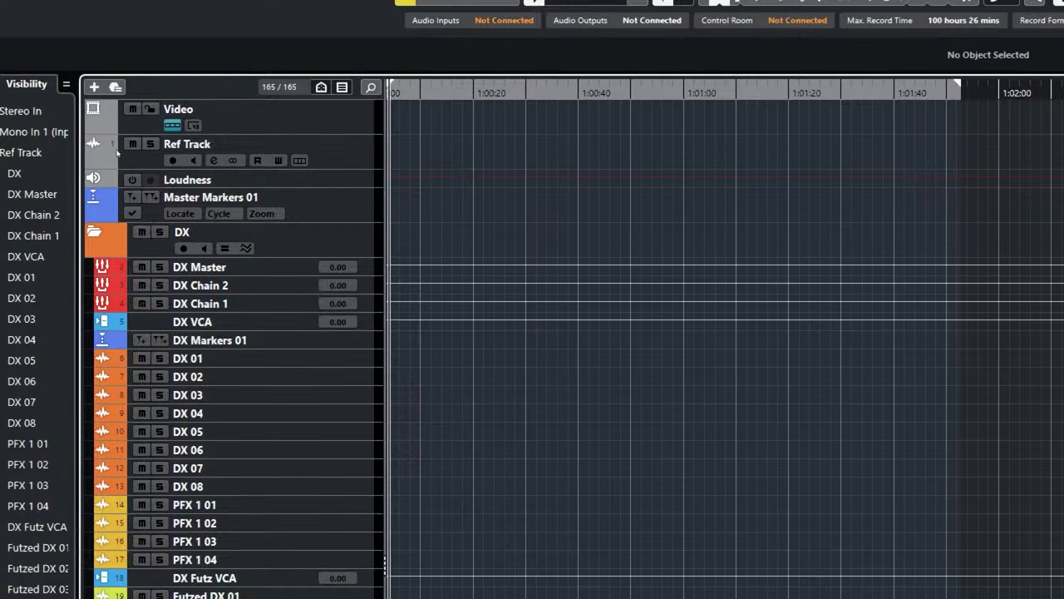
pyautogui.press('s')
pyautogui.click(160, 231)
pyautogui.click(94, 232)
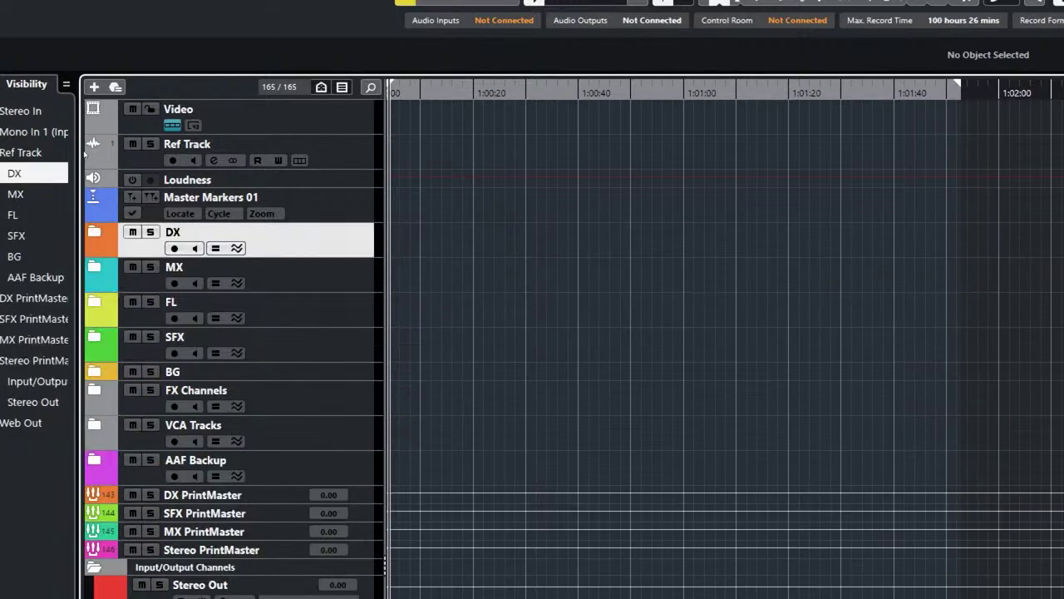
pyautogui.click(94, 232)
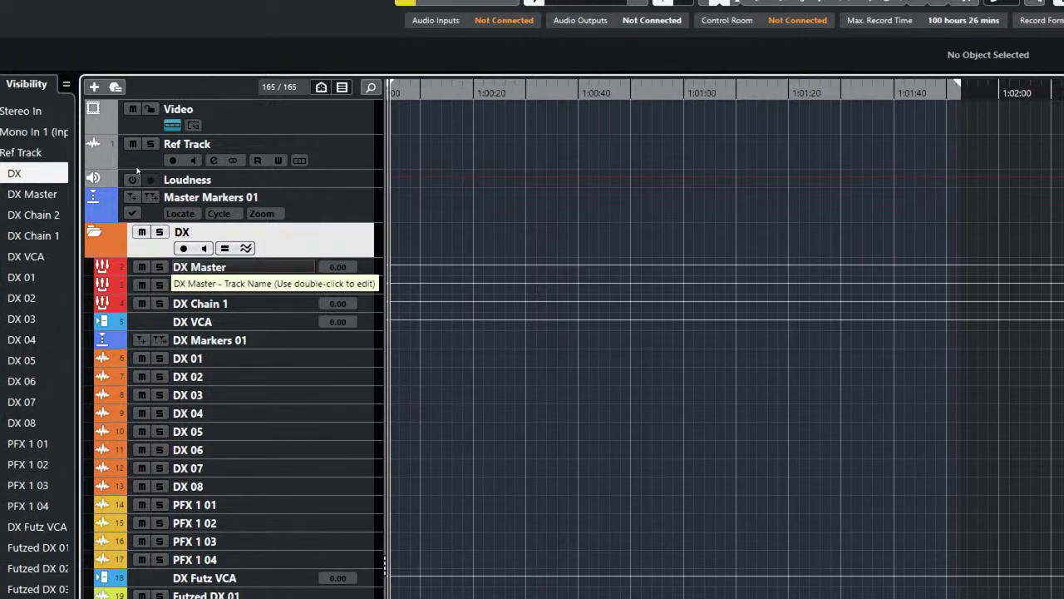
# Move the DX Master track out of the DX folder to just above it, with its automation lane shown.
pyautogui.click(100, 271)
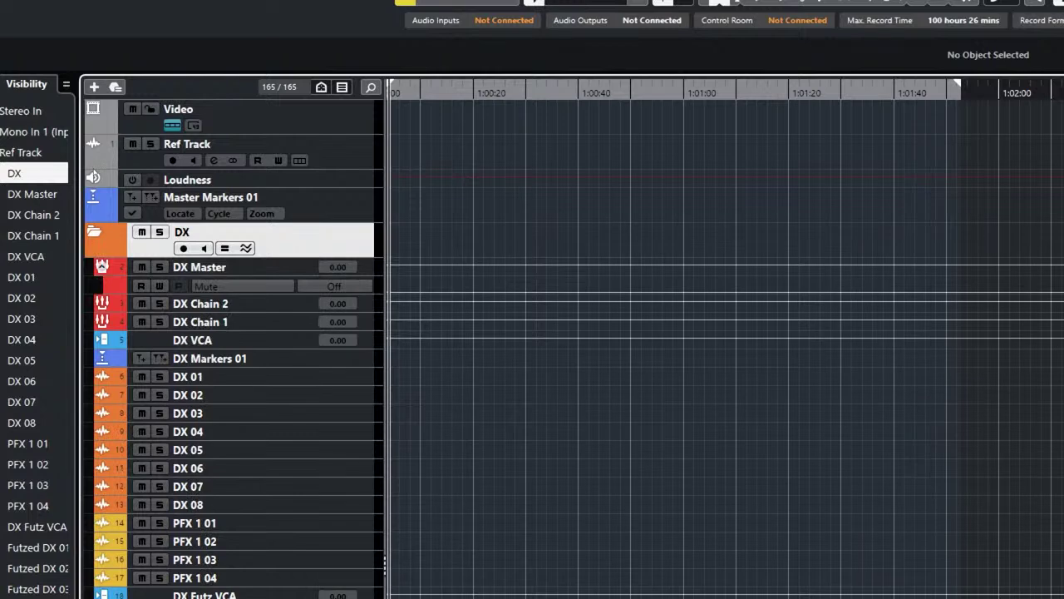
pyautogui.moveTo(101, 266); pyautogui.dragTo(97, 158)
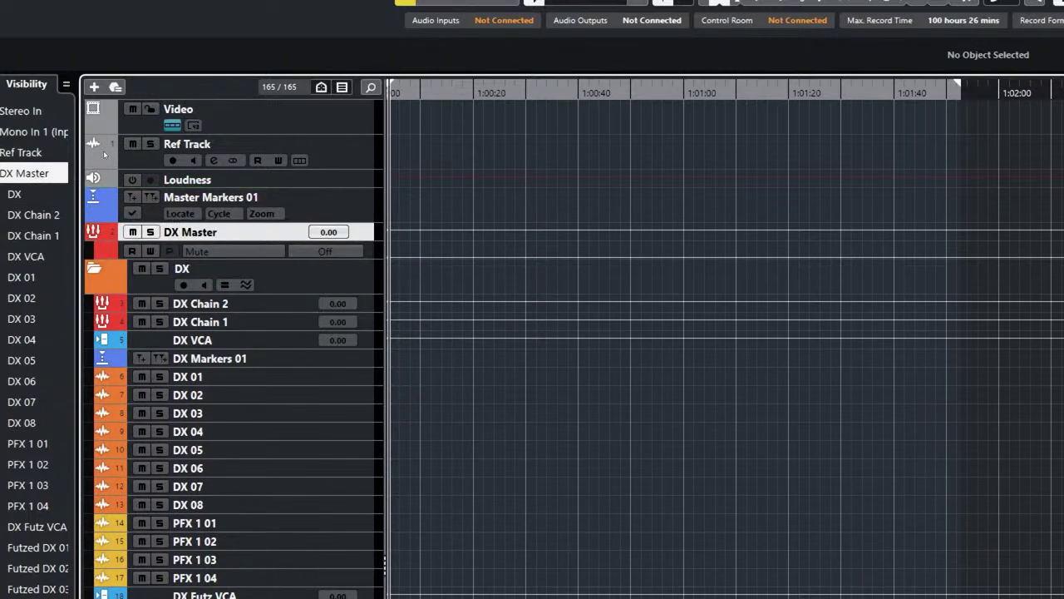
pyautogui.click(94, 236)
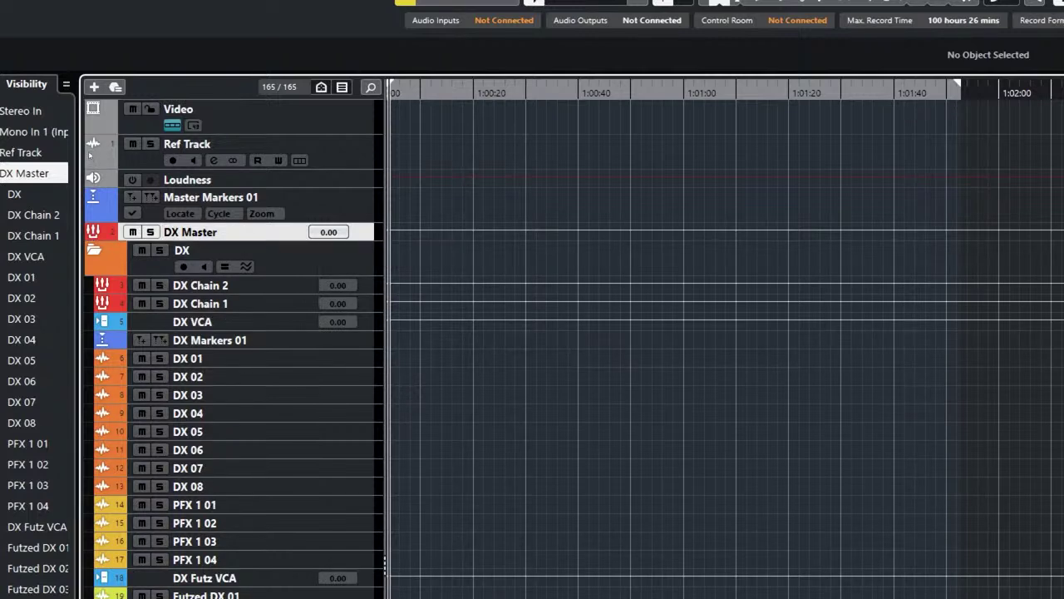
pyautogui.click(91, 232)
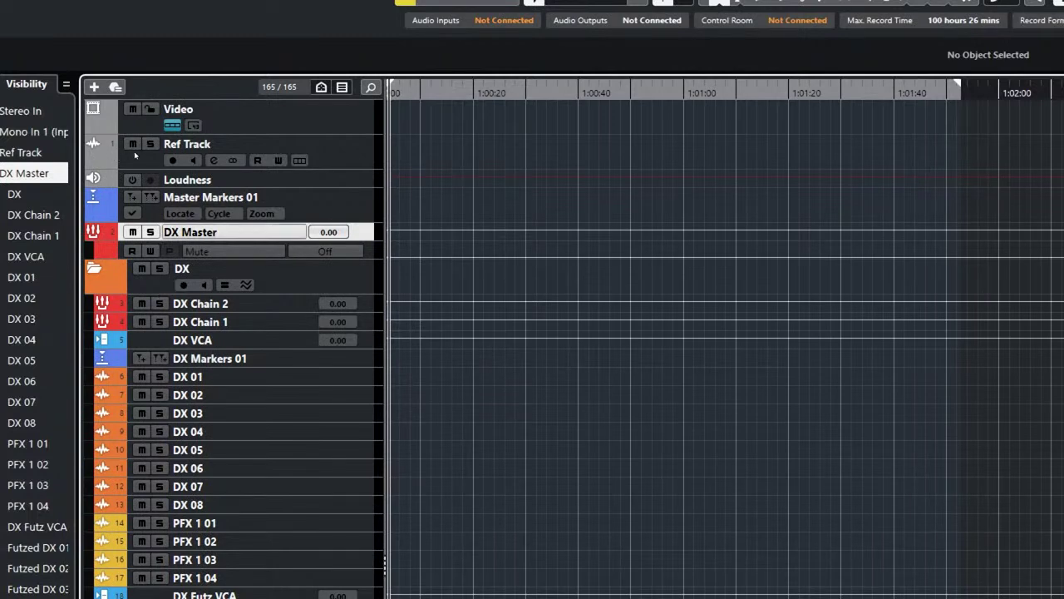
# Move the DX Master track back into the DX folder and look over the folder's tracks.
pyautogui.moveTo(206, 234); pyautogui.dragTo(222, 275)
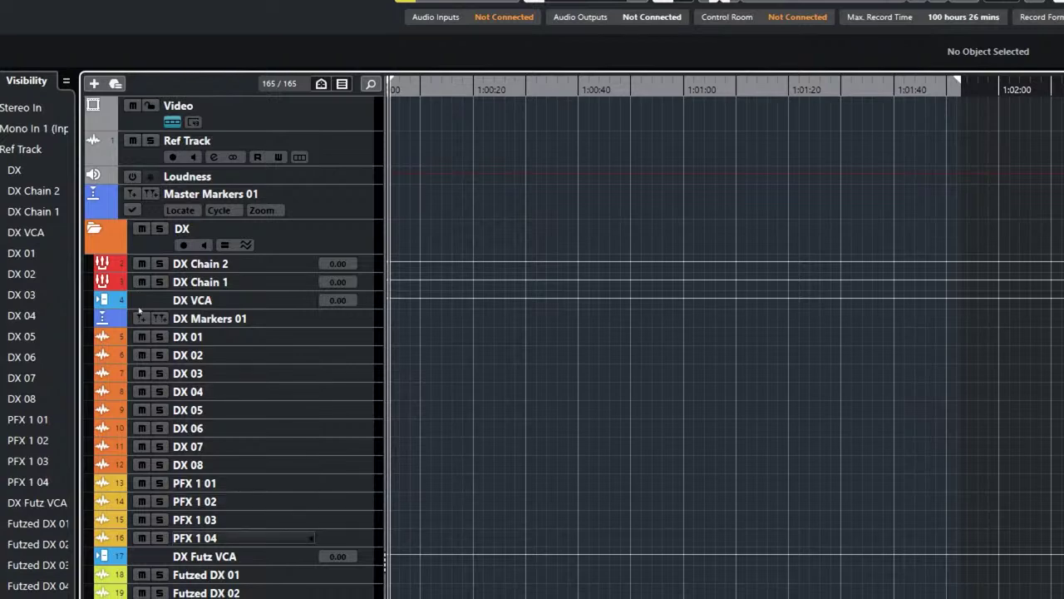
pyautogui.scroll(-3, 139, 311)
pyautogui.scroll(3, 139, 311)
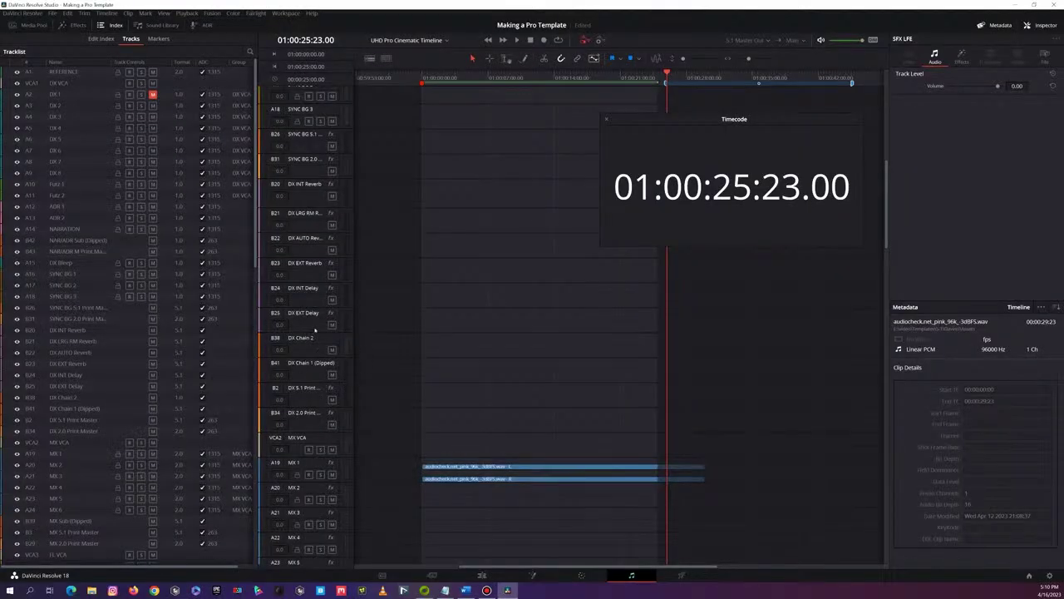
# Switch back to DaVinci Resolve and examine the track order from the DX tracks down through the SFX section.
pyautogui.scroll(5, 314, 331)
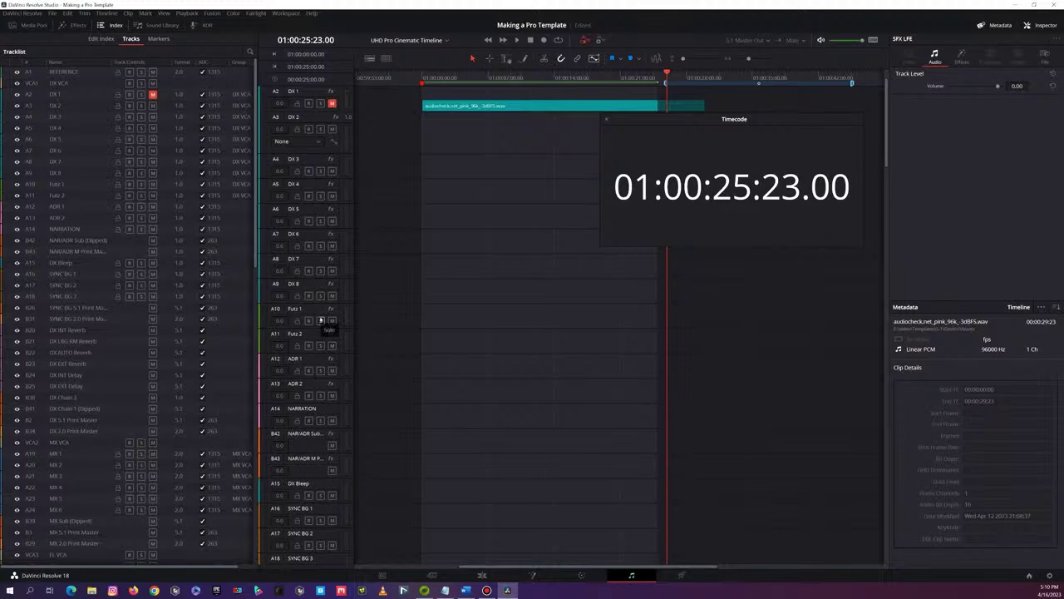
pyautogui.scroll(-5, 321, 320)
pyautogui.scroll(-6, 321, 320)
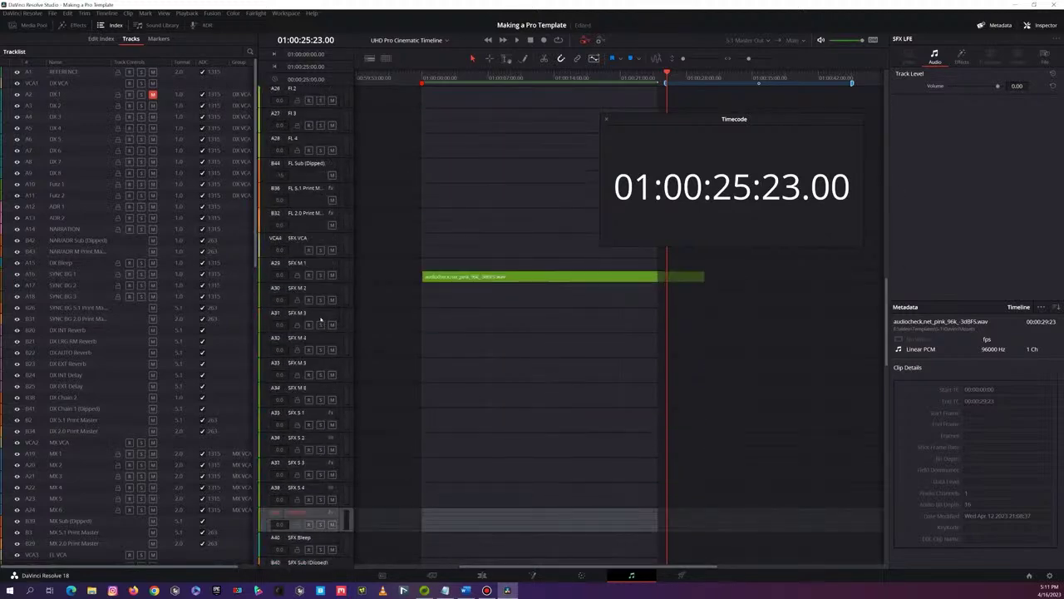
pyautogui.scroll(-3, 321, 320)
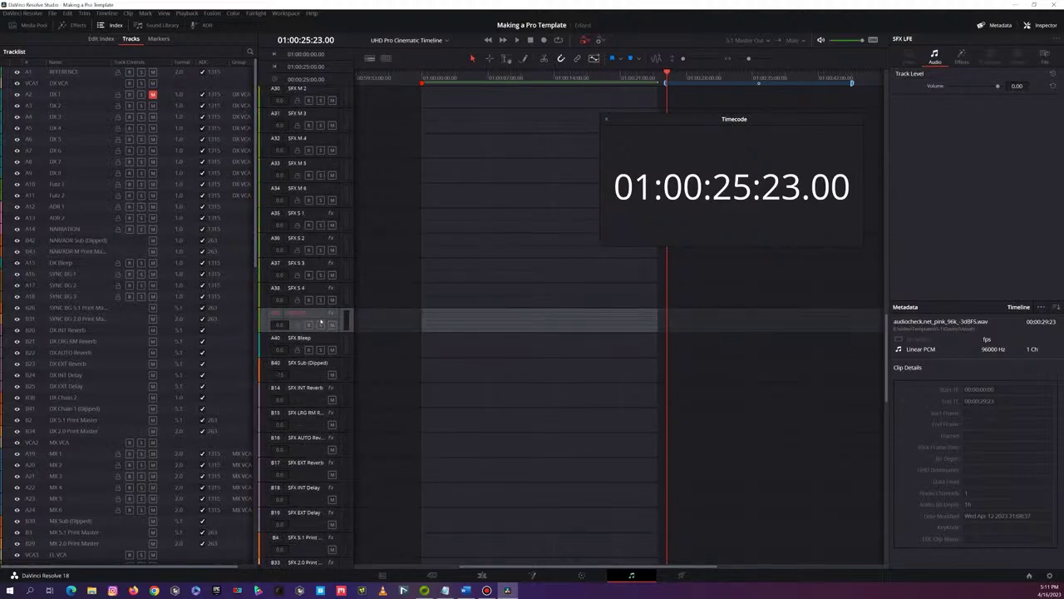